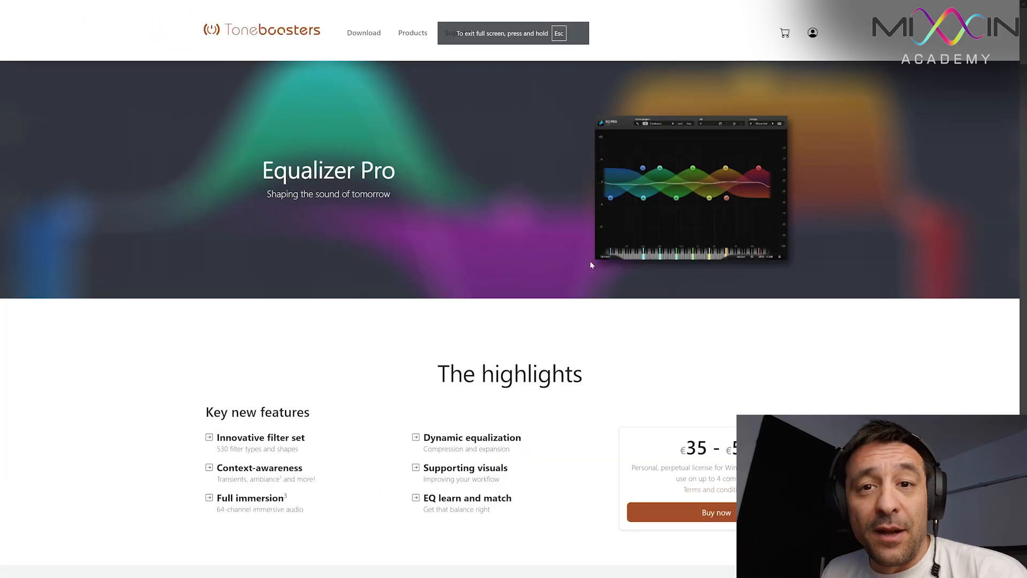
Review the Equalizer Pro feature sections, including Supporting visuals, Learn and match, Loudness matching, Fully immersive and Host integration
{"action": "scroll", "coordinate": [578, 269], "scroll_direction": "down", "scroll_amount": 15}
{"action": "scroll", "coordinate": [576, 272], "scroll_direction": "up", "scroll_amount": 5}
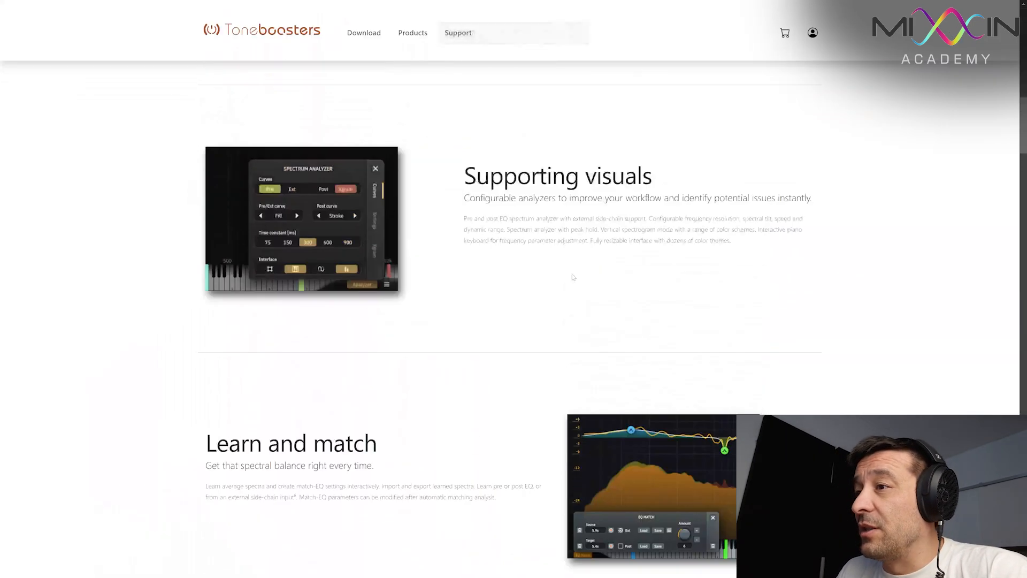
{"action": "scroll", "coordinate": [574, 277], "scroll_direction": "down", "scroll_amount": 2}
{"action": "scroll", "coordinate": [573, 279], "scroll_direction": "up", "scroll_amount": 3}
{"action": "scroll", "coordinate": [571, 284], "scroll_direction": "down", "scroll_amount": 7}
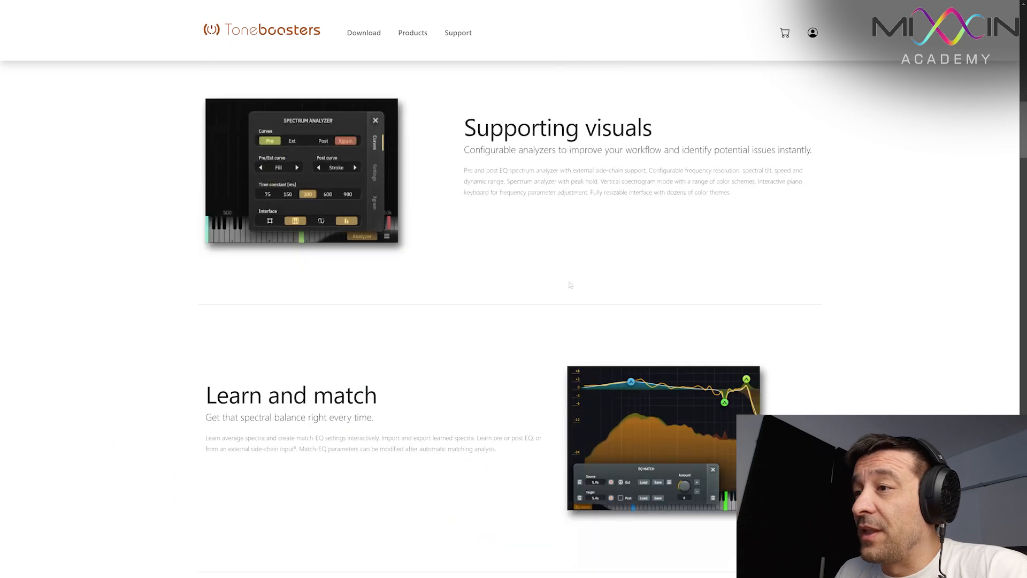
{"action": "scroll", "coordinate": [556, 326], "scroll_direction": "down", "scroll_amount": 2}
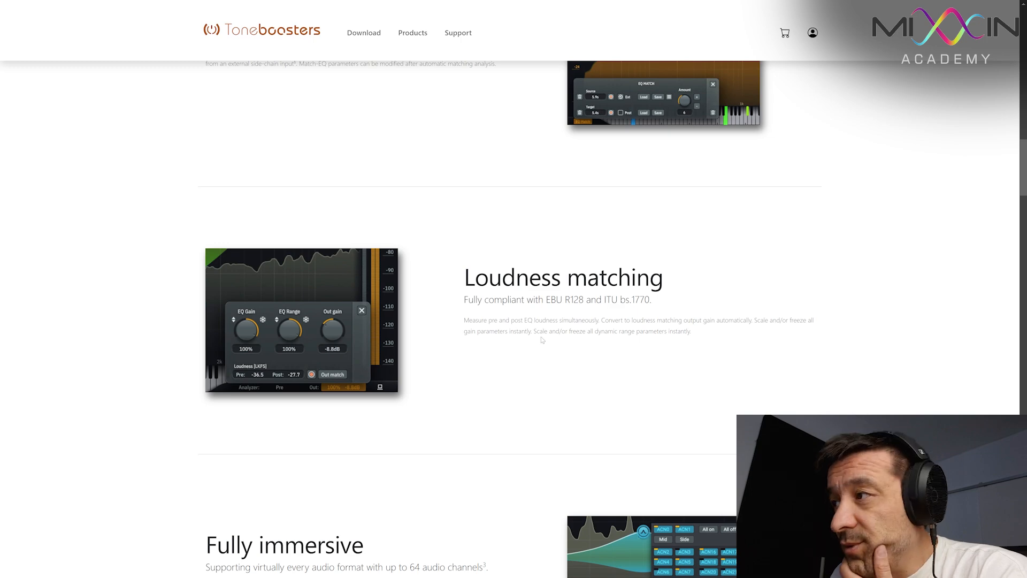
{"action": "scroll", "coordinate": [518, 330], "scroll_direction": "up", "scroll_amount": 3}
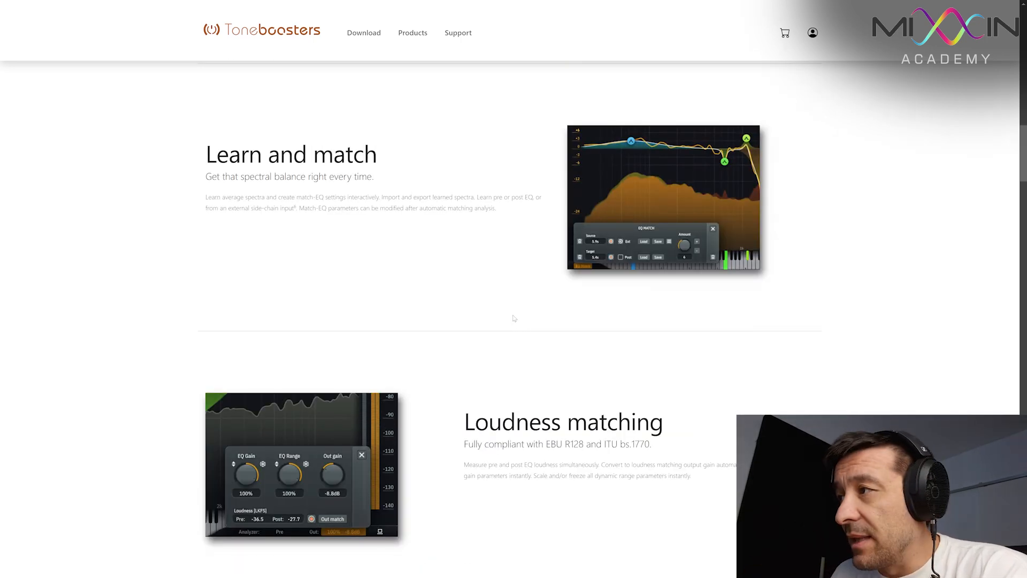
{"action": "scroll", "coordinate": [515, 320], "scroll_direction": "down", "scroll_amount": 1}
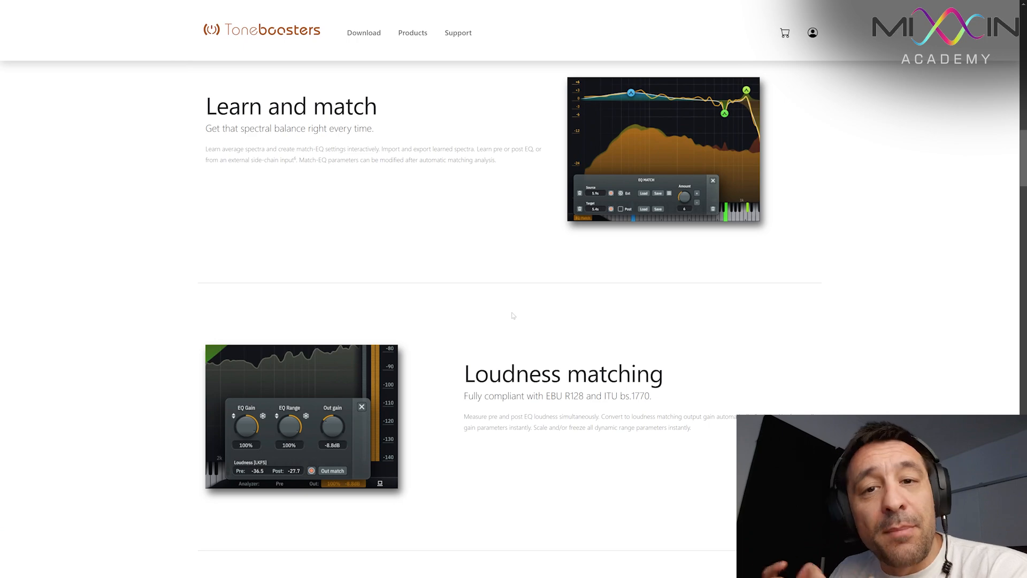
{"action": "scroll", "coordinate": [512, 316], "scroll_direction": "down", "scroll_amount": 7}
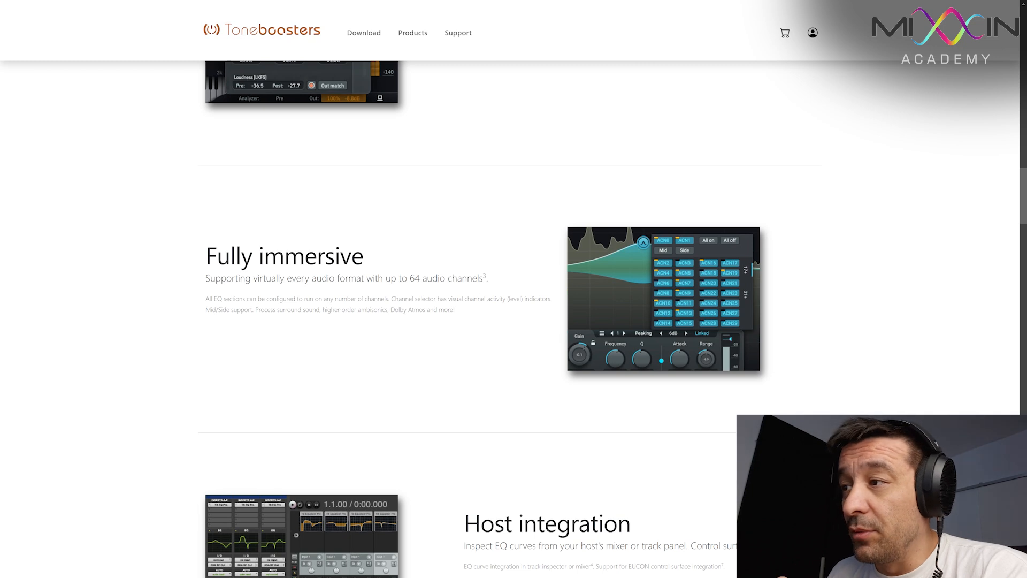
{"action": "scroll", "coordinate": [470, 282], "scroll_direction": "down", "scroll_amount": 3}
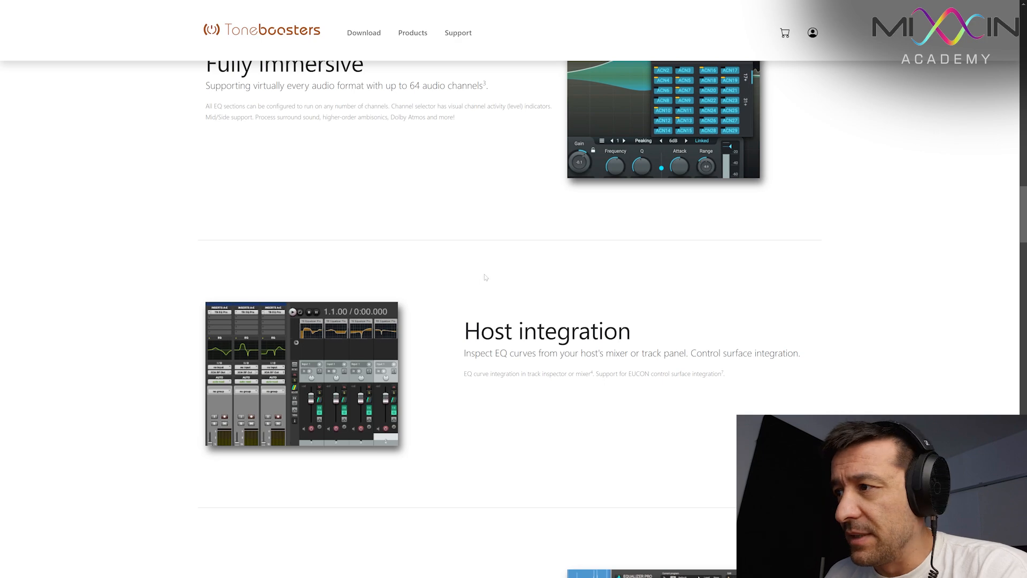
Read about lookahead without latency and the adaptive filter types, from transient and sustain filters to unmask and brickwall filters
{"action": "scroll", "coordinate": [482, 268], "scroll_direction": "down", "scroll_amount": 8}
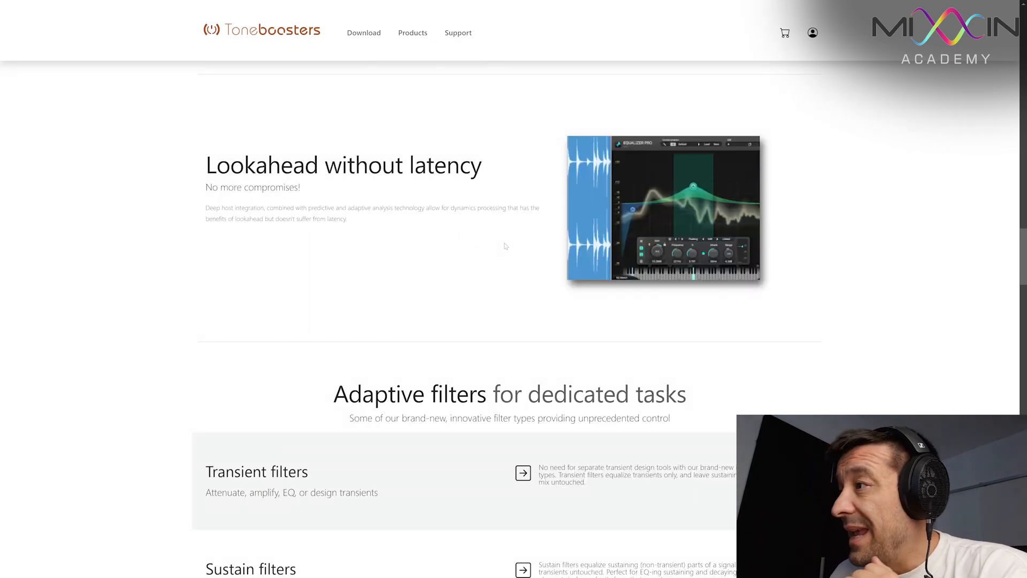
{"action": "scroll", "coordinate": [498, 268], "scroll_direction": "down", "scroll_amount": 4}
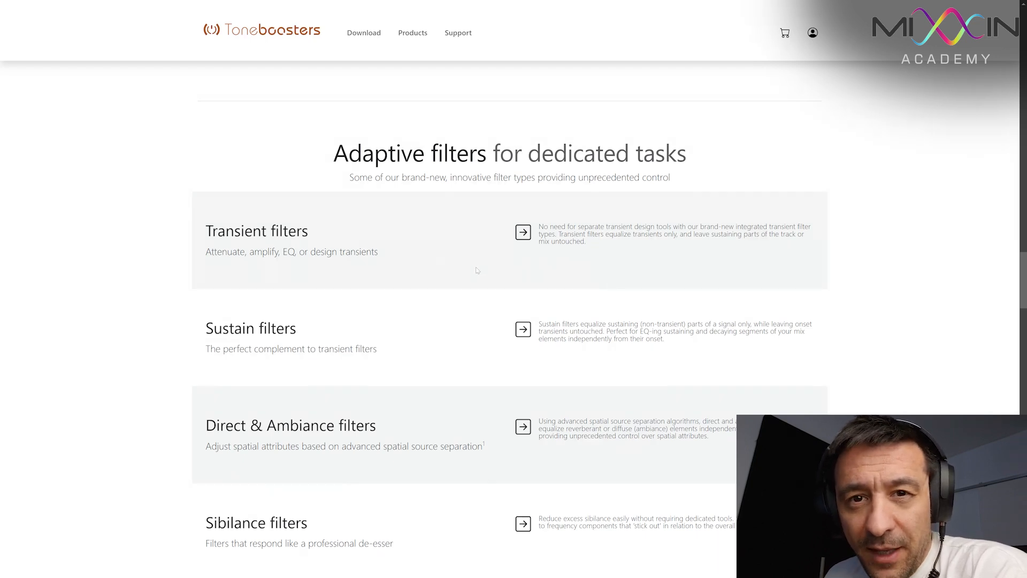
{"action": "scroll", "coordinate": [477, 270], "scroll_direction": "down", "scroll_amount": 3}
{"action": "scroll", "coordinate": [476, 272], "scroll_direction": "down", "scroll_amount": 2}
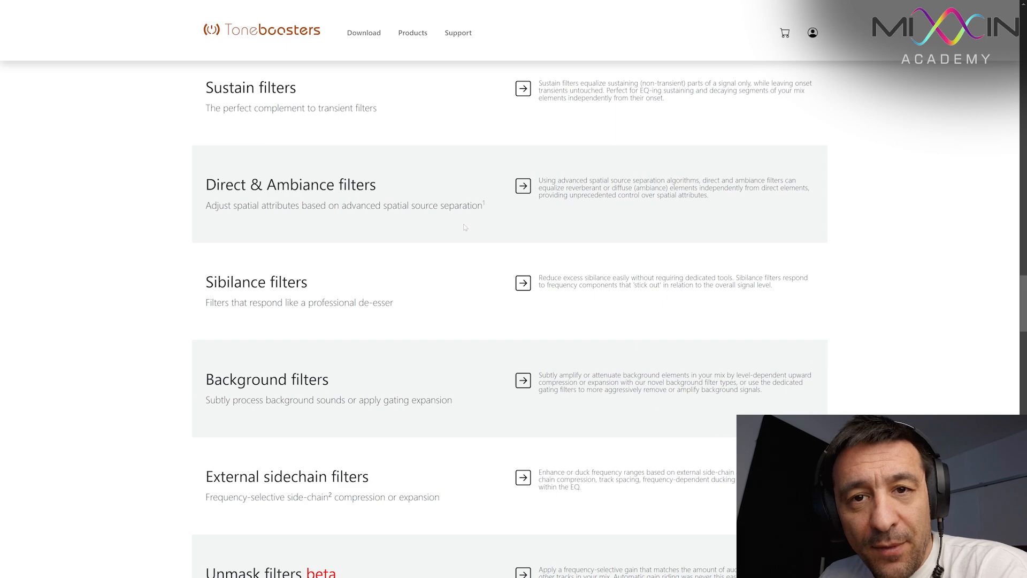
{"action": "scroll", "coordinate": [464, 227], "scroll_direction": "down", "scroll_amount": 2}
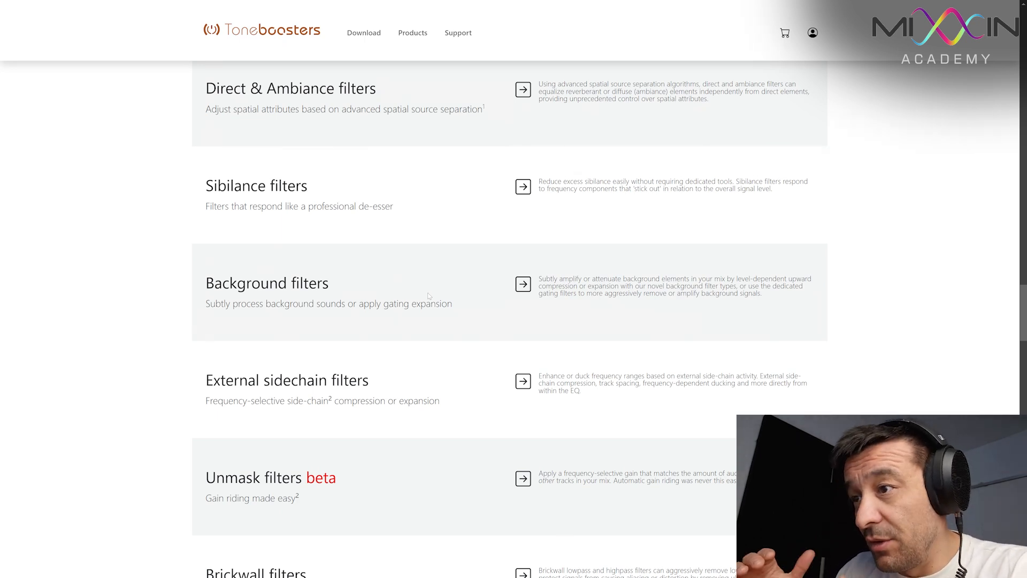
{"action": "scroll", "coordinate": [429, 296], "scroll_direction": "down", "scroll_amount": 2}
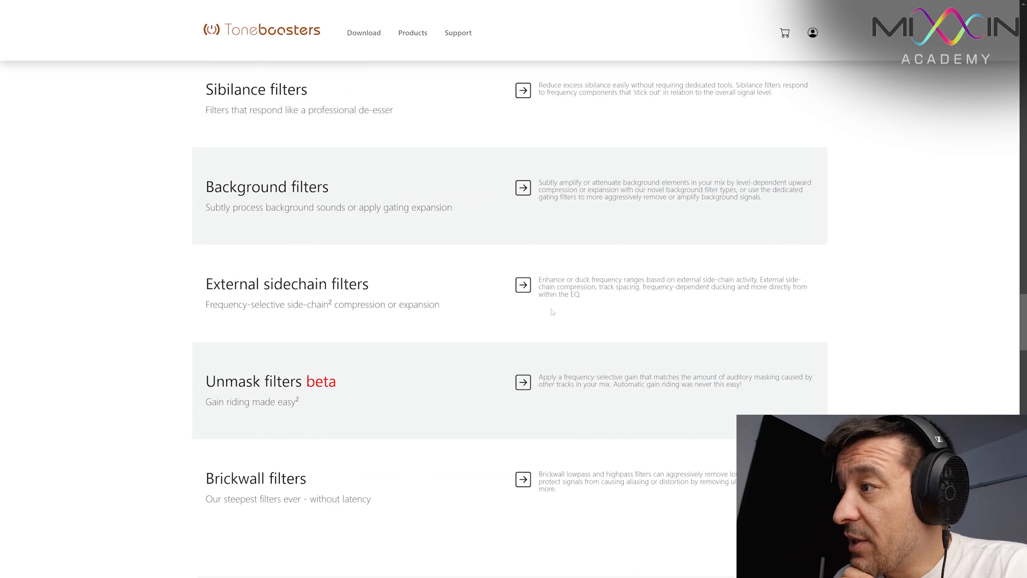
{"action": "scroll", "coordinate": [606, 321], "scroll_direction": "down", "scroll_amount": 1}
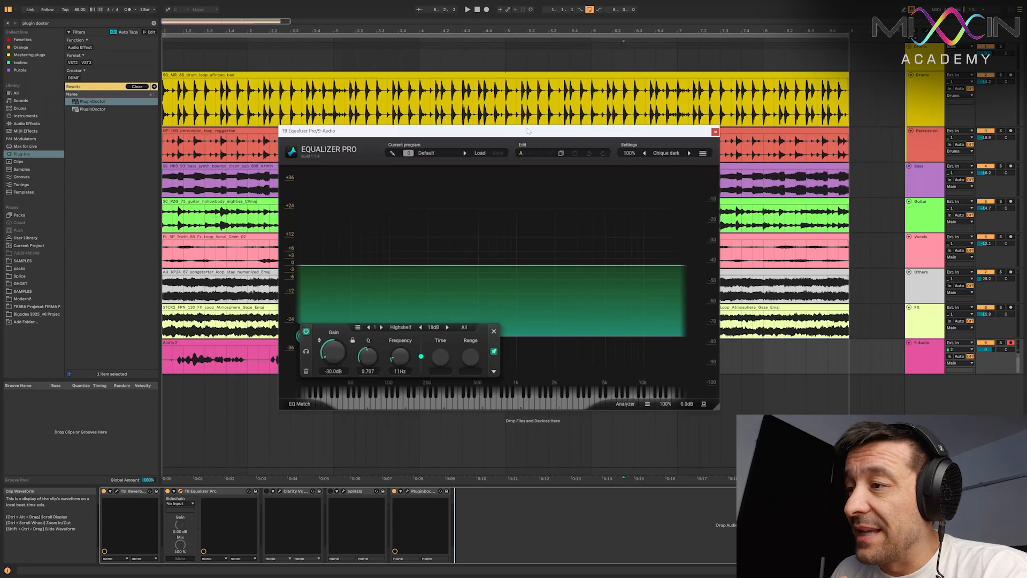
In Ableton Live, move the Equalizer Pro window clear of the 9 Audio track, solo that track and select its clip
{"action": "left_click_drag", "start_coordinate": [527, 131], "coordinate": [558, 126]}
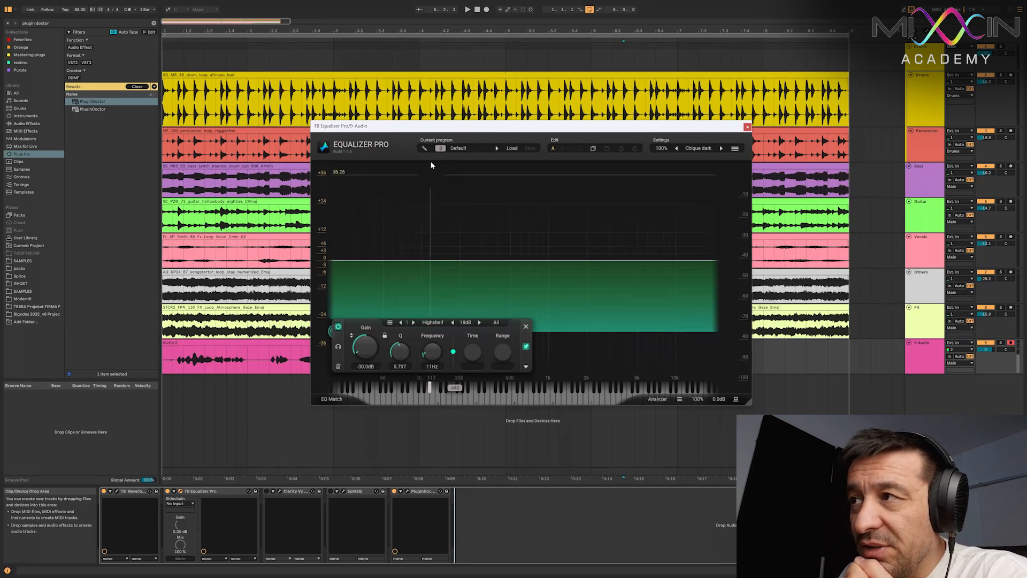
{"action": "left_click_drag", "start_coordinate": [448, 131], "coordinate": [434, 49]}
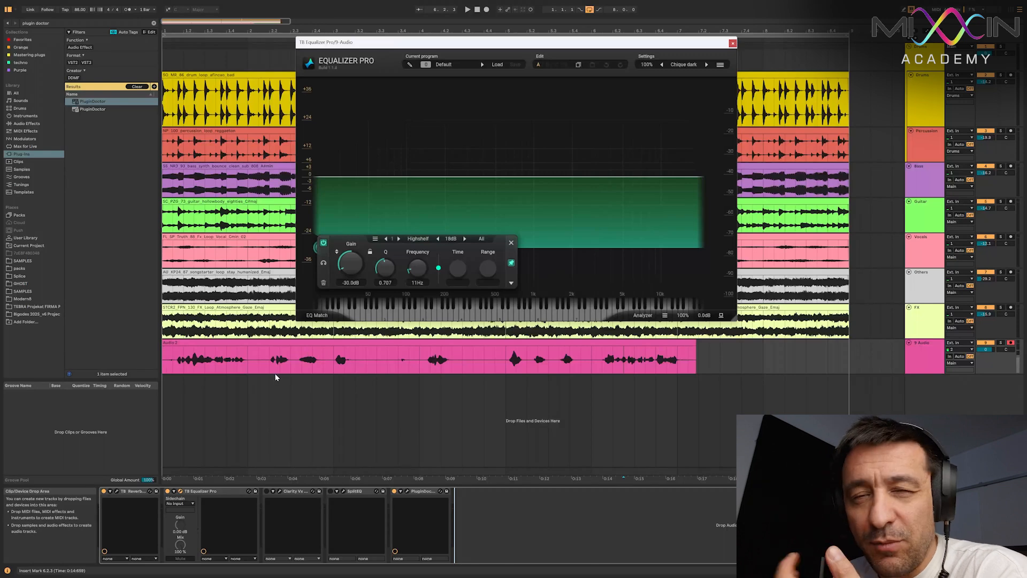
{"action": "left_click", "coordinate": [225, 345]}
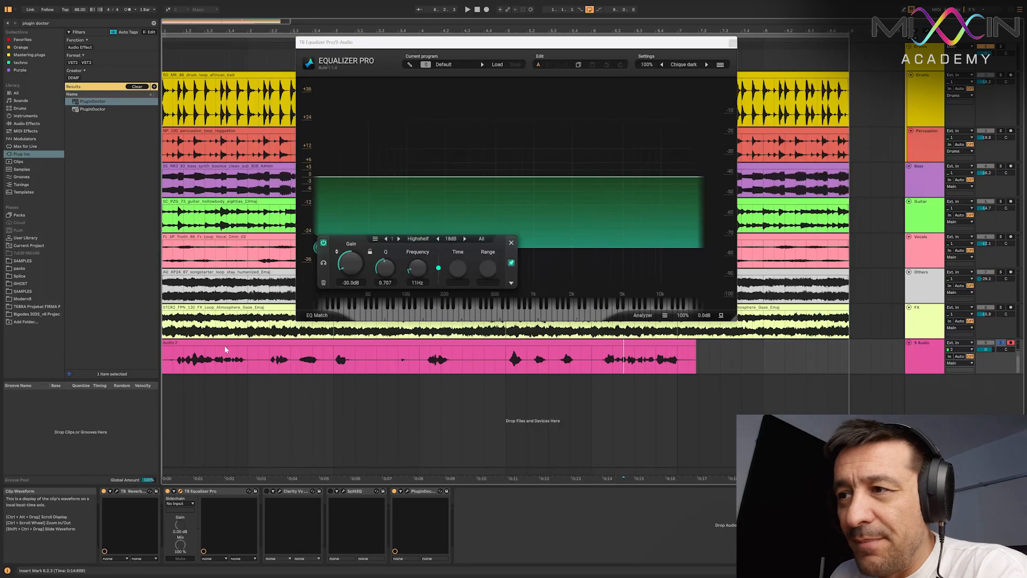
{"action": "left_click", "coordinate": [225, 343]}
{"action": "key", "text": "s"}
Open the TB Reverb v4 plugin on the 9 Audio track, continue in demo mode, and close its window
{"action": "left_click", "coordinate": [122, 489]}
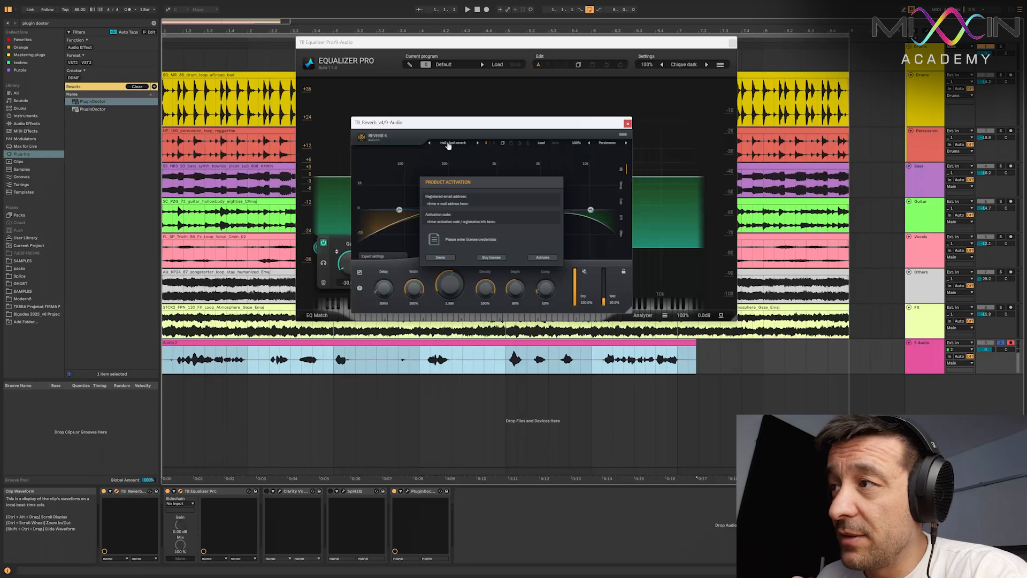
{"action": "left_click", "coordinate": [440, 257]}
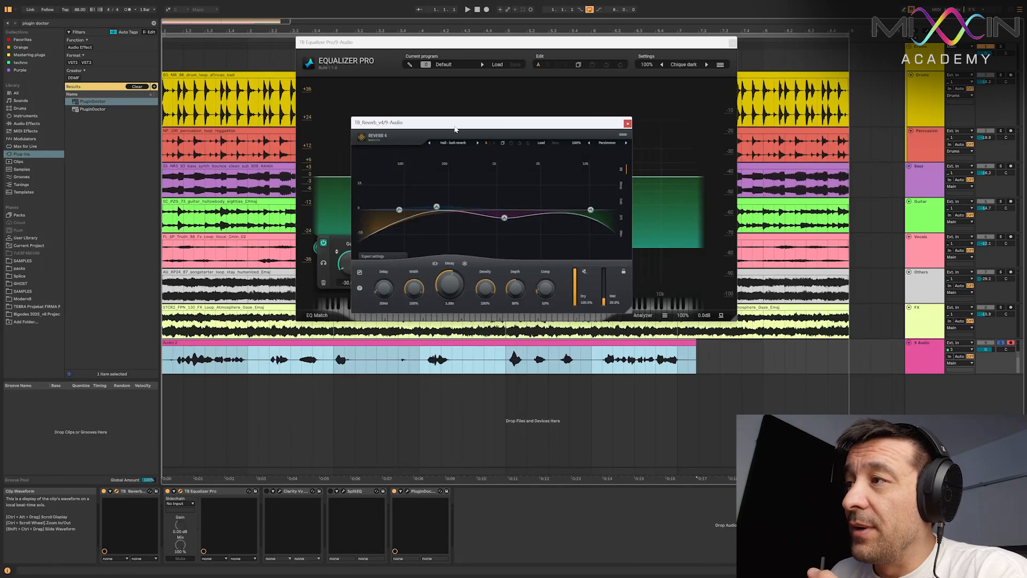
{"action": "left_click_drag", "start_coordinate": [459, 126], "coordinate": [604, 340]}
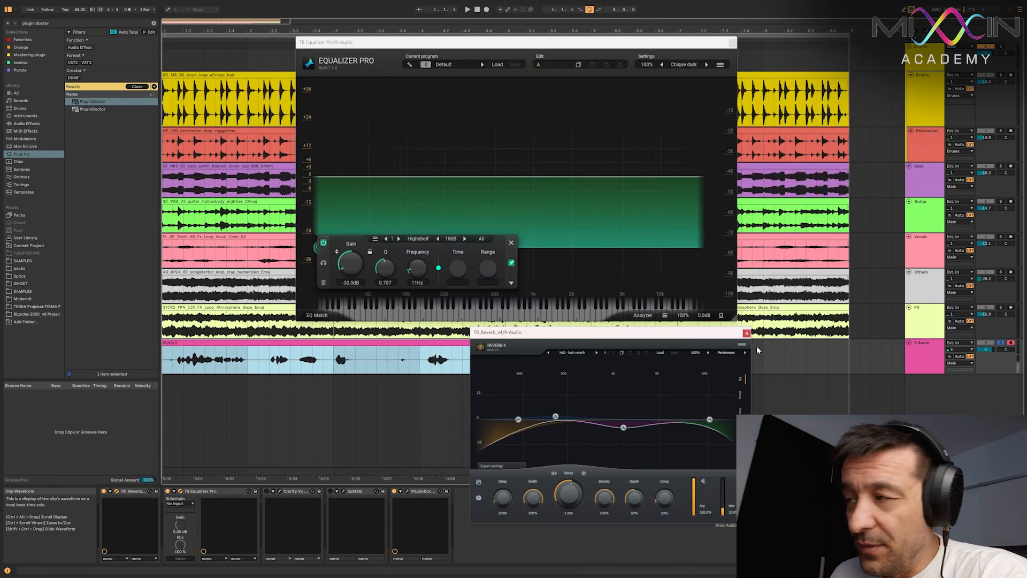
{"action": "left_click", "coordinate": [747, 334]}
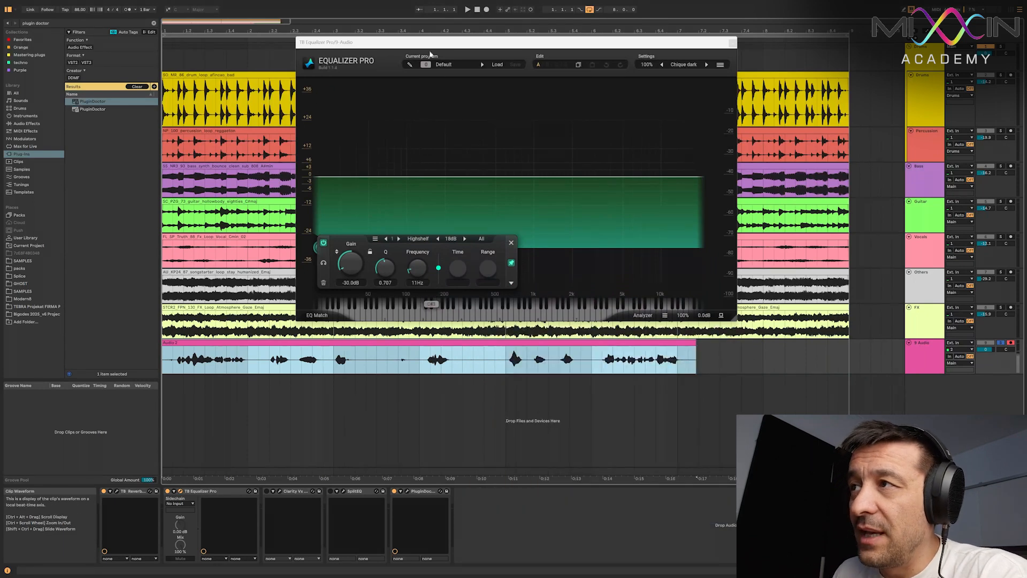
Bypass the reverb device and audition the soloed clip, hiding the browser and moving the Equalizer Pro window aside
{"action": "left_click_drag", "start_coordinate": [432, 45], "coordinate": [544, 181]}
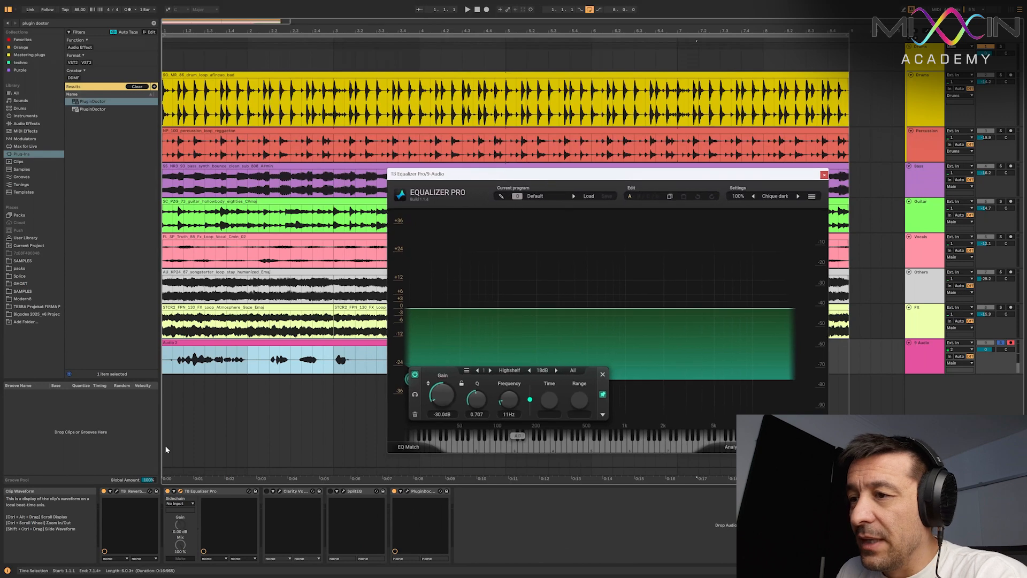
{"action": "left_click", "coordinate": [103, 493]}
{"action": "key", "text": "space"}
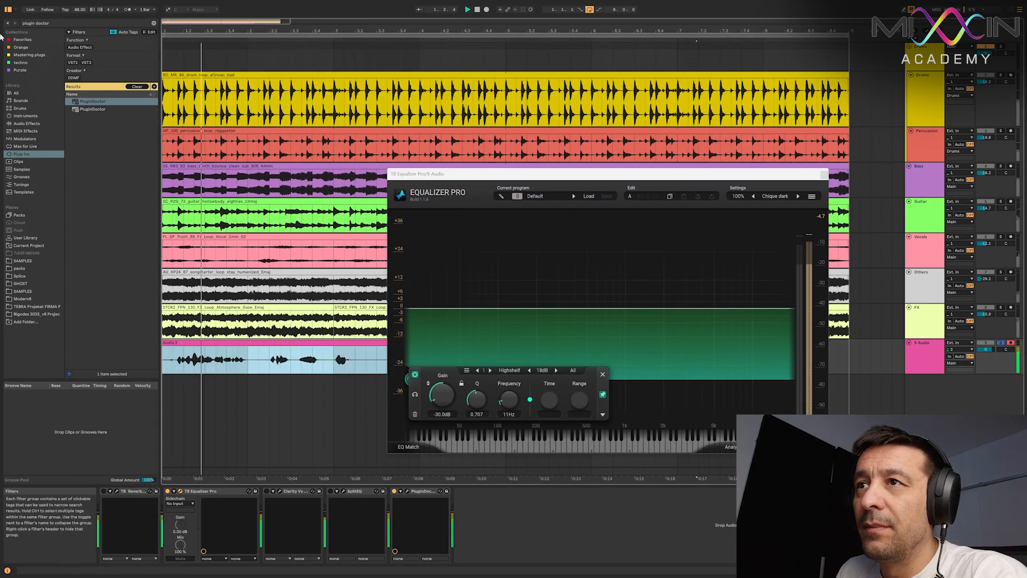
{"action": "left_click", "coordinate": [9, 9]}
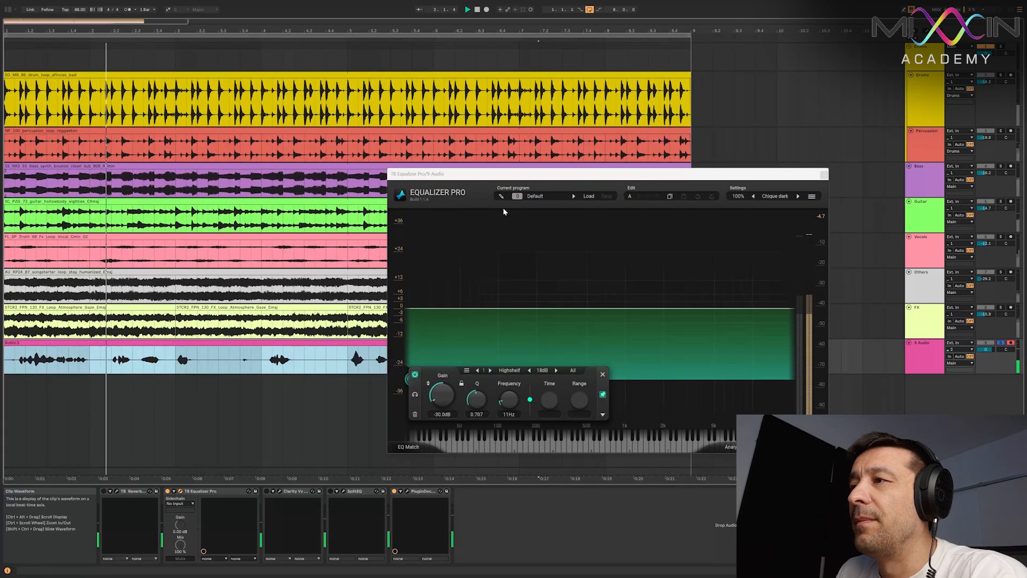
{"action": "left_click_drag", "start_coordinate": [490, 179], "coordinate": [534, 165]}
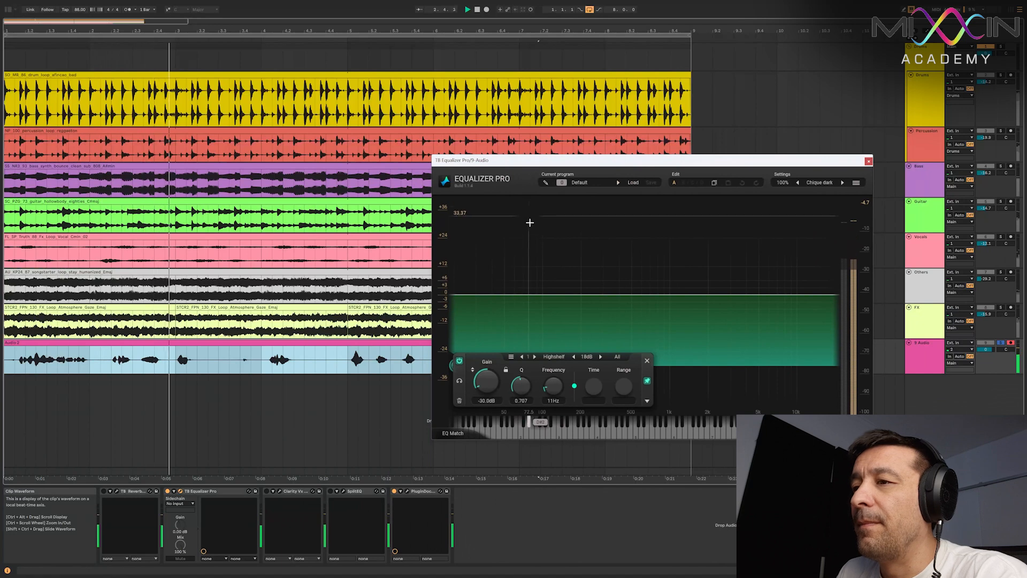
{"action": "key", "text": "space"}
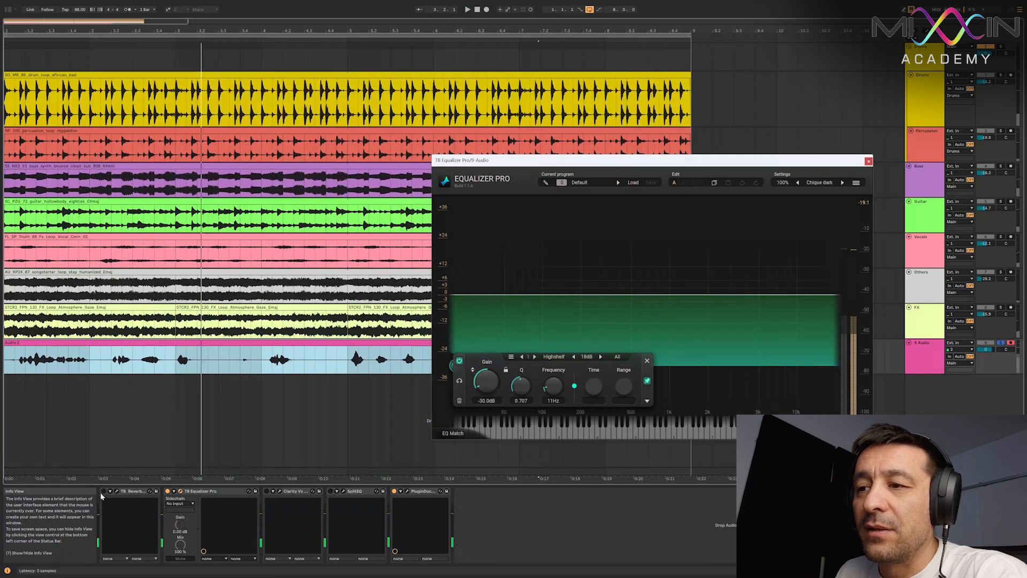
Audition the clip with the reverb active, comparing Equalizer Pro's high-shelf section switched off and on
{"action": "left_click", "coordinate": [173, 402]}
{"action": "key", "text": "space"}
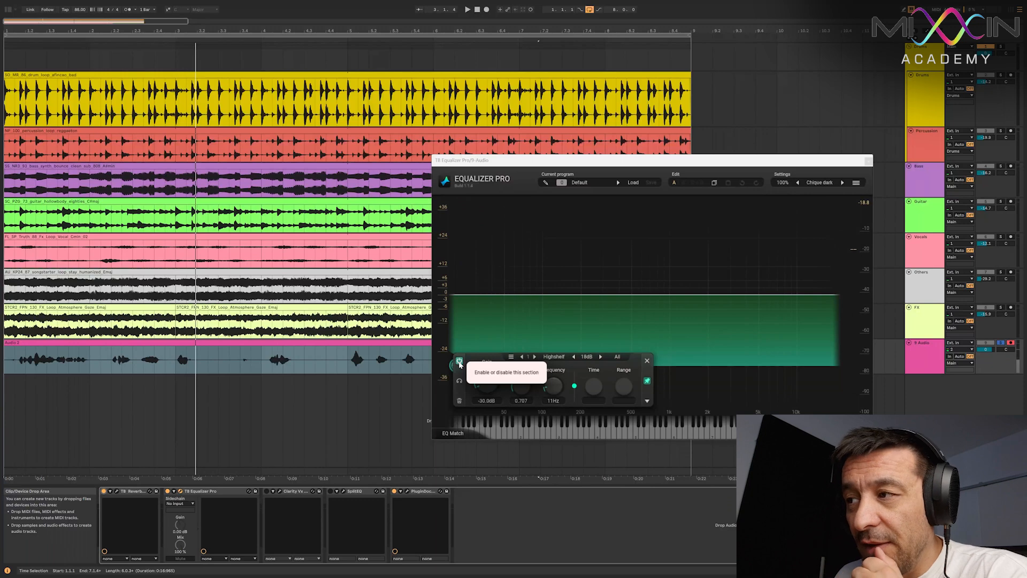
{"action": "left_click", "coordinate": [459, 360]}
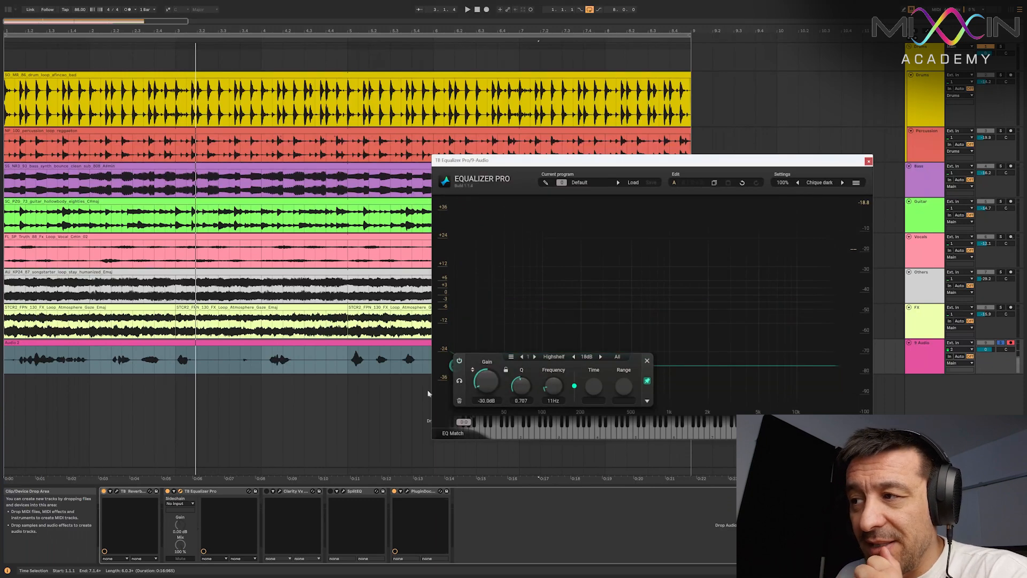
{"action": "key", "text": "space"}
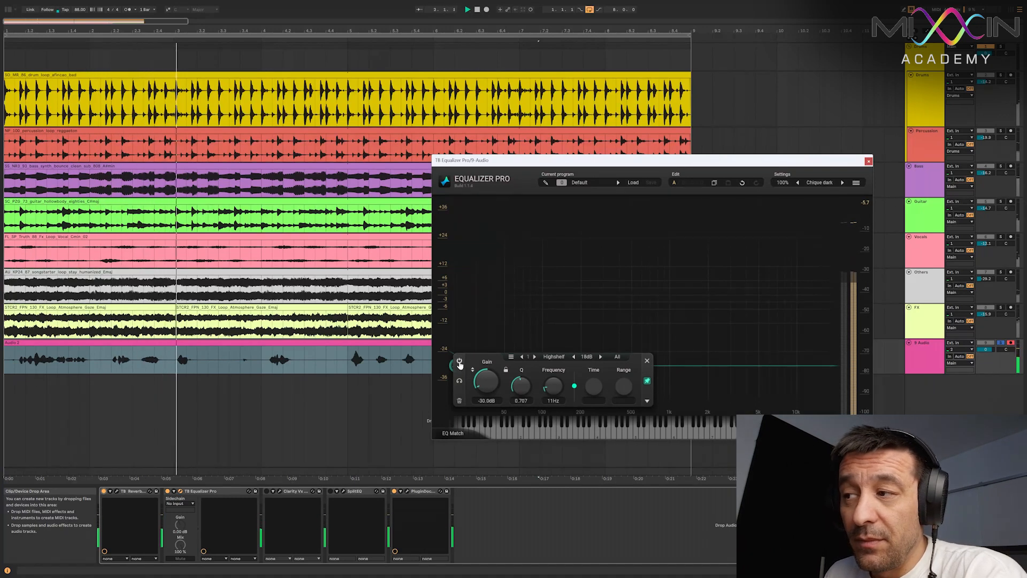
{"action": "left_click", "coordinate": [459, 363]}
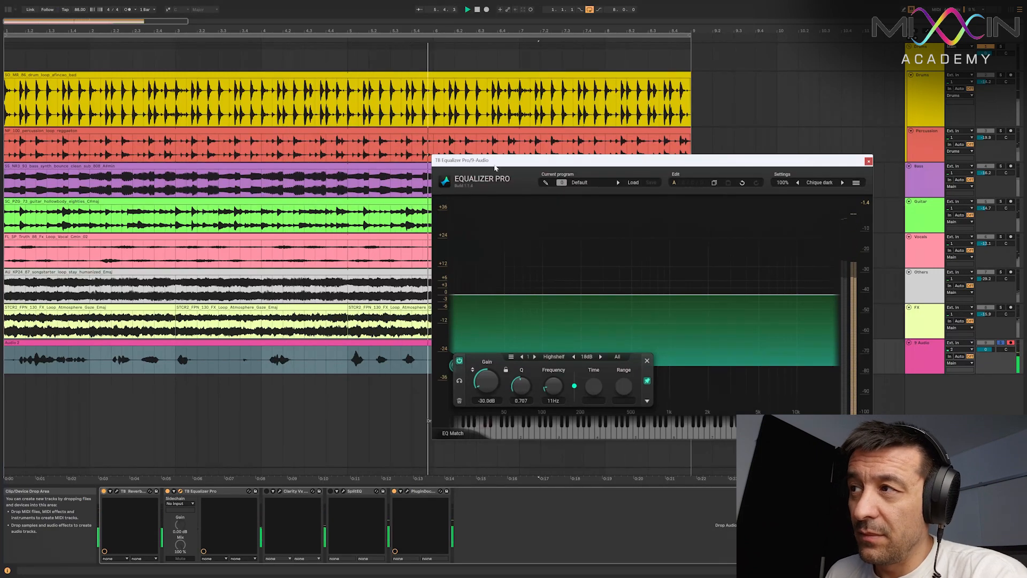
{"action": "left_click_drag", "start_coordinate": [495, 169], "coordinate": [632, 159]}
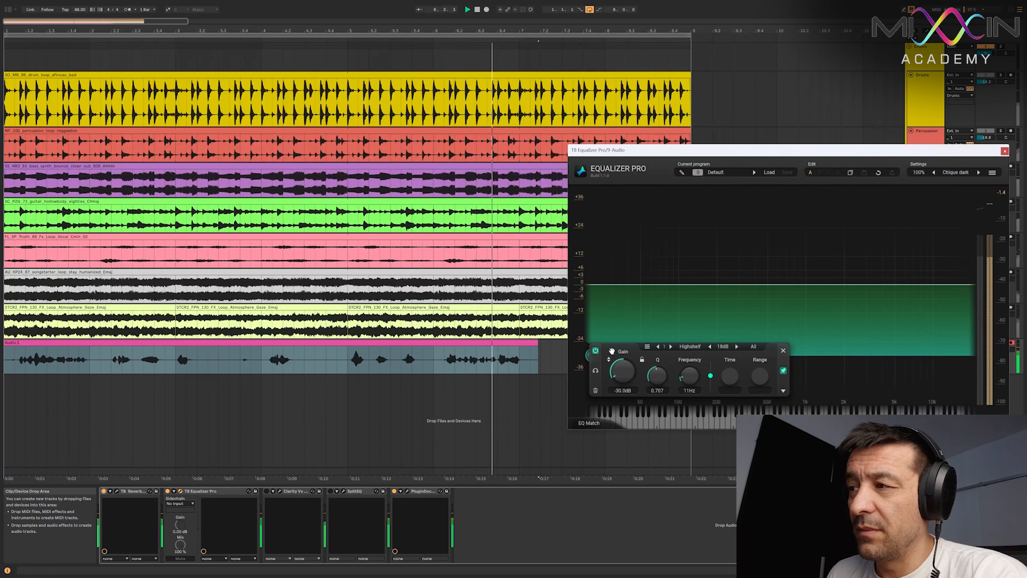
{"action": "key", "text": "space"}
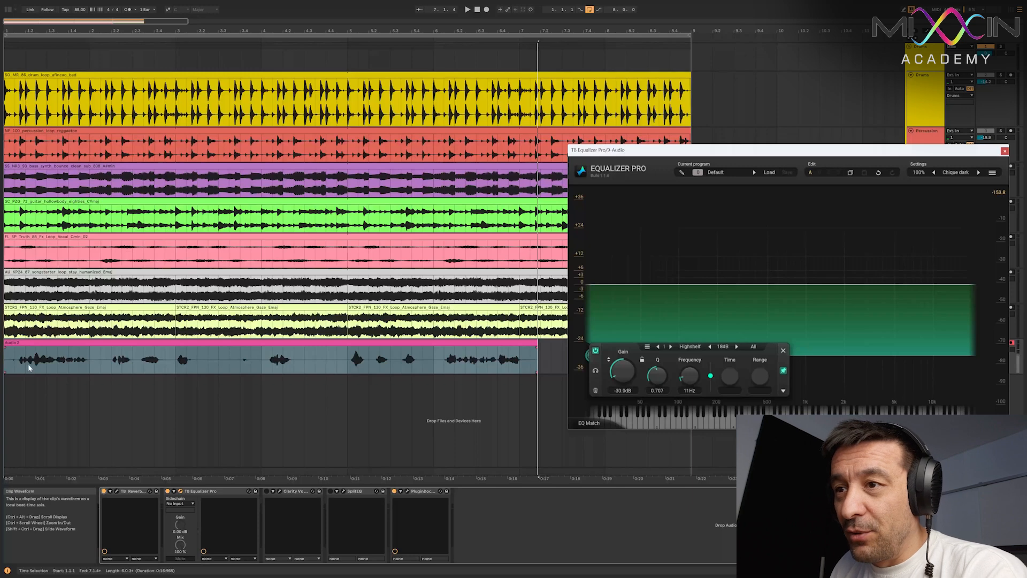
Replay the clip from its beginning and compare it with the whole Equalizer Pro device active and bypassed
{"action": "left_click", "coordinate": [10, 366]}
{"action": "key", "text": "space"}
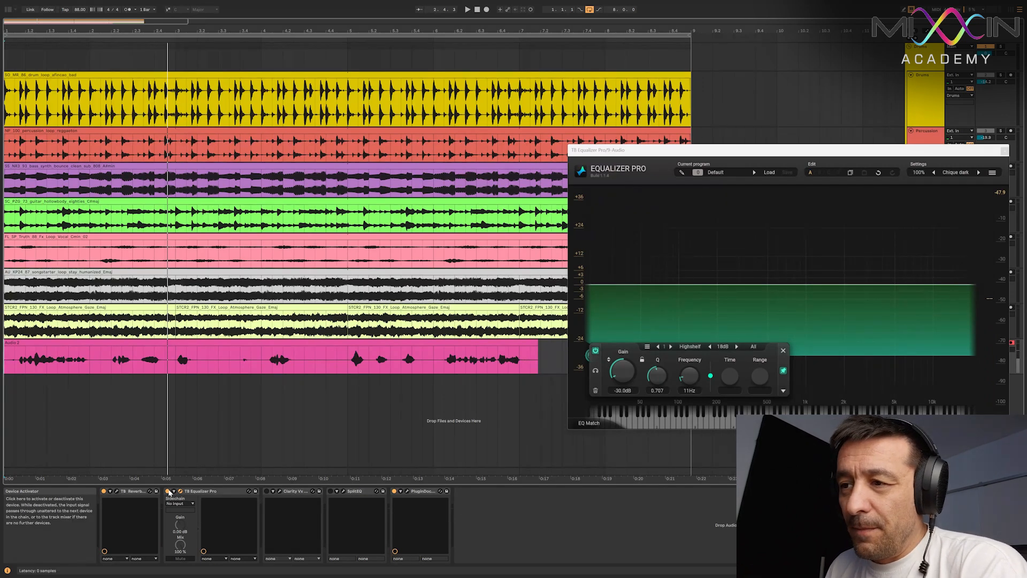
{"action": "key", "text": "space"}
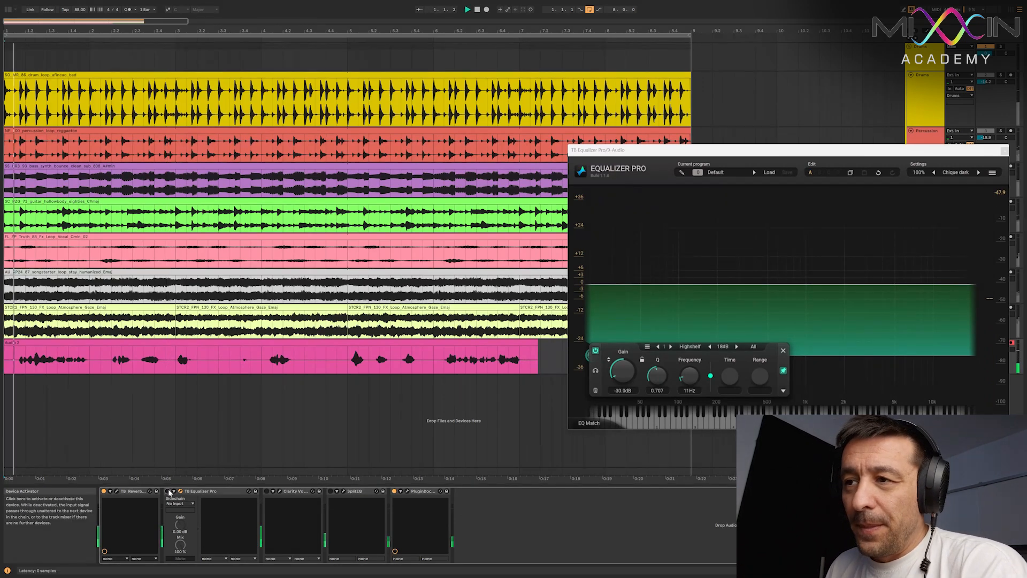
{"action": "left_click", "coordinate": [168, 491]}
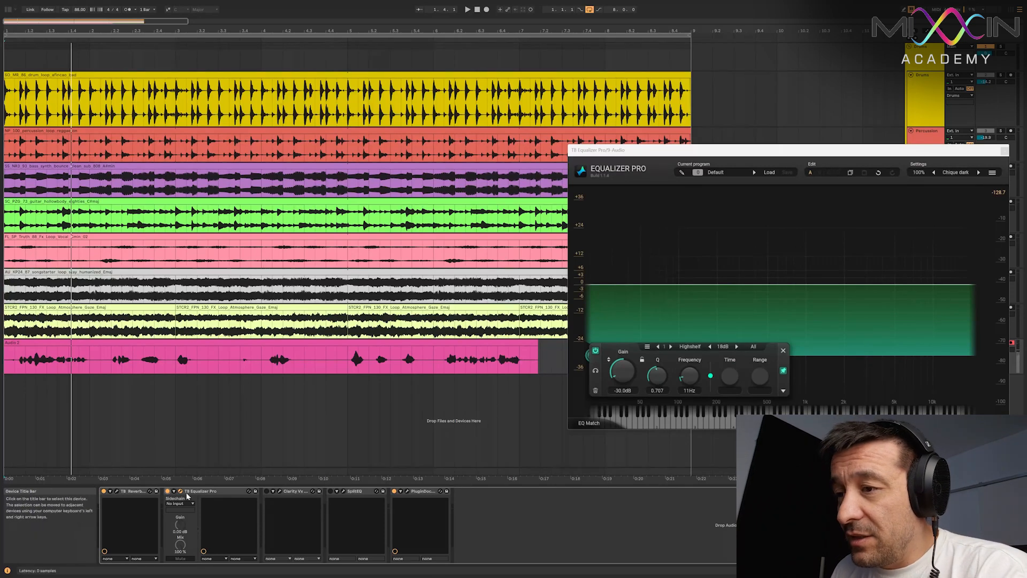
Inspect Clarity Vx DeReverb Pro and audition the voice clip with it active in place of the bypassed Equalizer Pro
{"action": "double_click", "coordinate": [283, 491]}
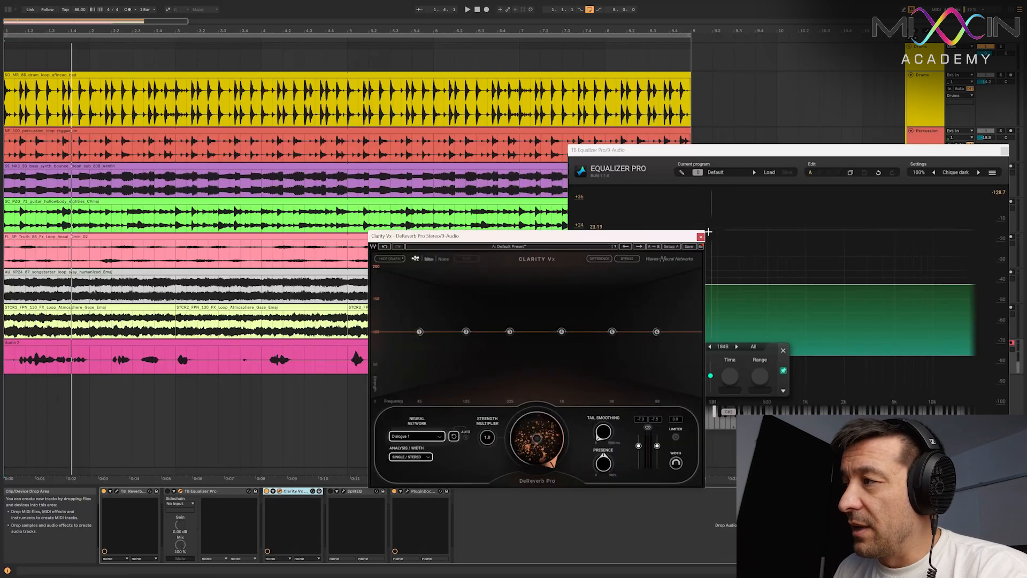
{"action": "left_click", "coordinate": [700, 237]}
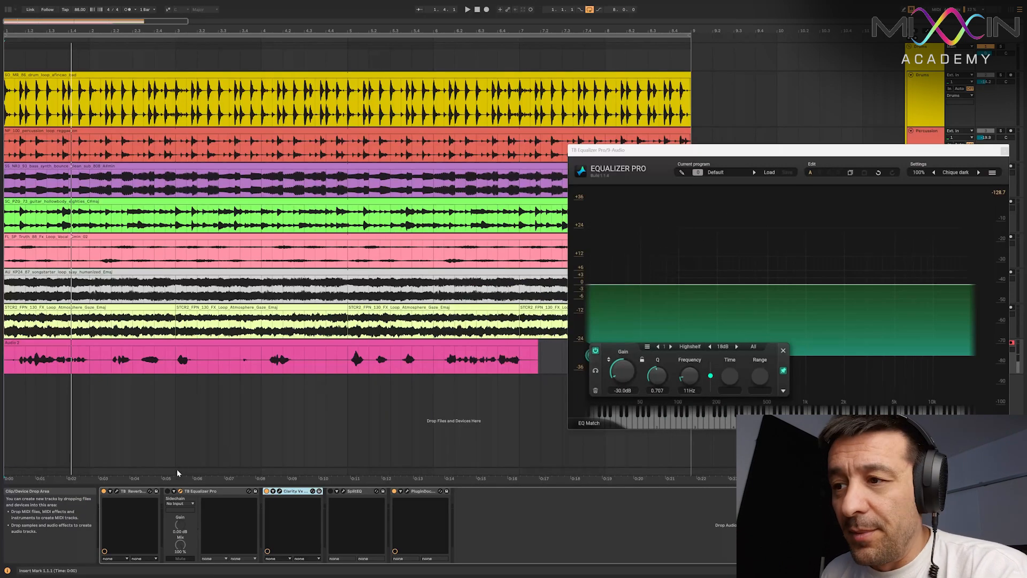
{"action": "key", "text": "space"}
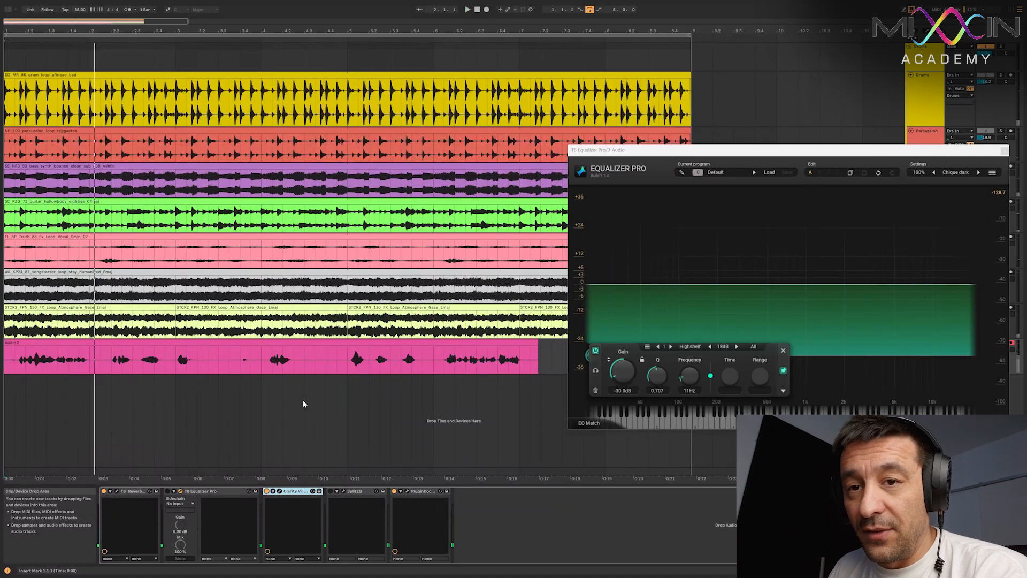
{"action": "key", "text": "space"}
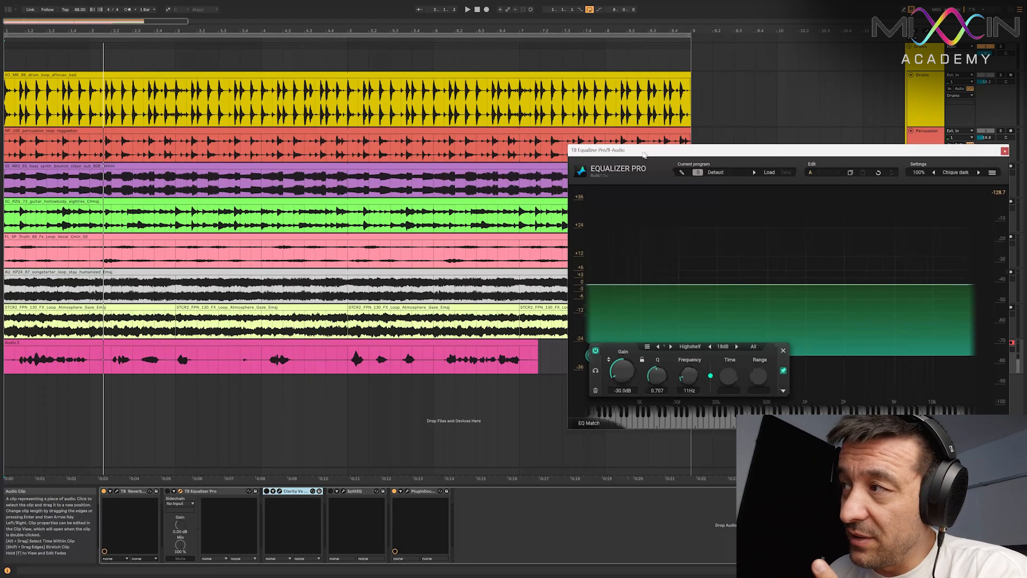
Activate SplitEQ, place it directly after Equalizer Pro, and move both devices onto the Main track
{"action": "left_click_drag", "start_coordinate": [645, 155], "coordinate": [498, 133]}
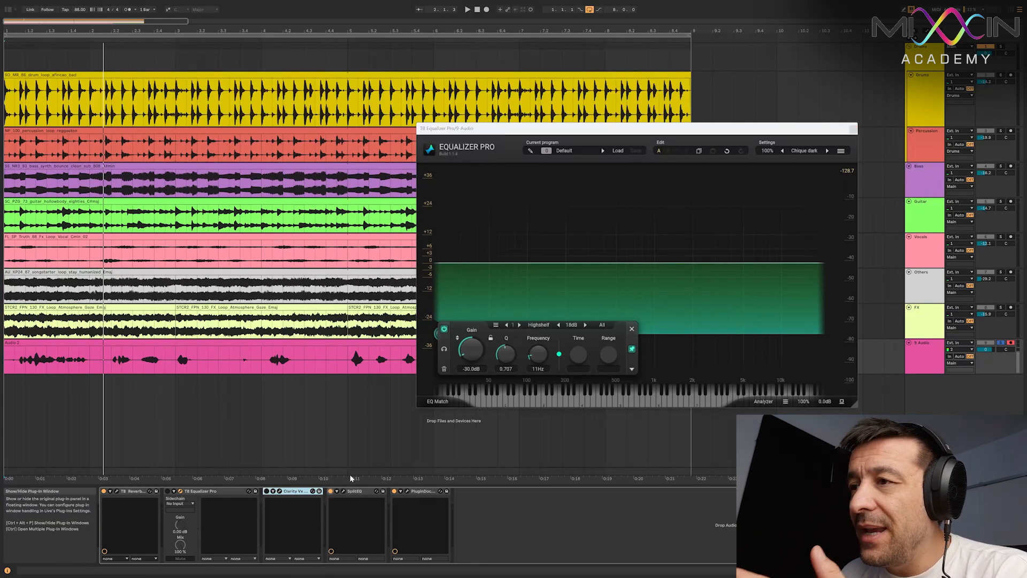
{"action": "left_click", "coordinate": [358, 494]}
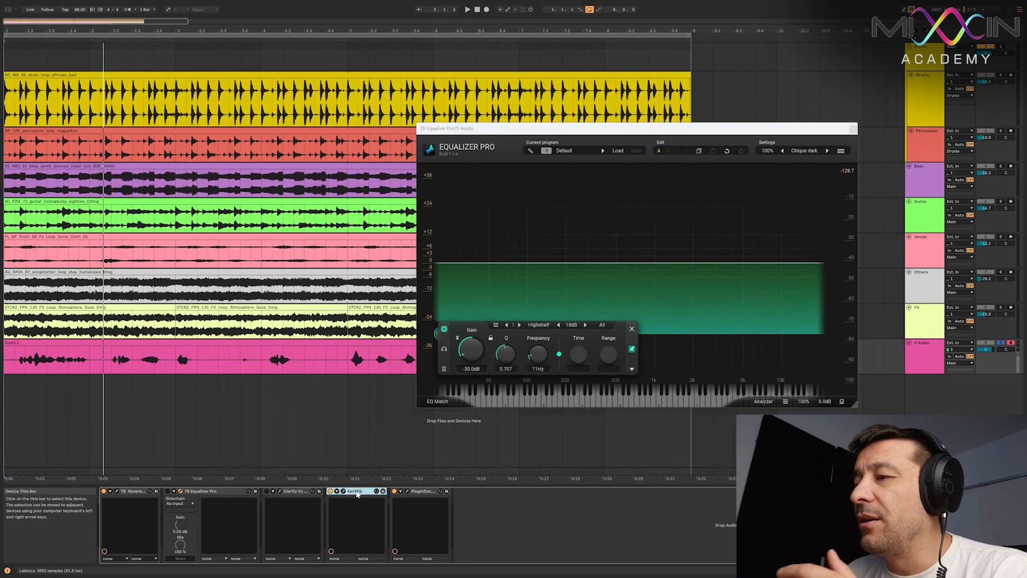
{"action": "left_click", "coordinate": [205, 492]}
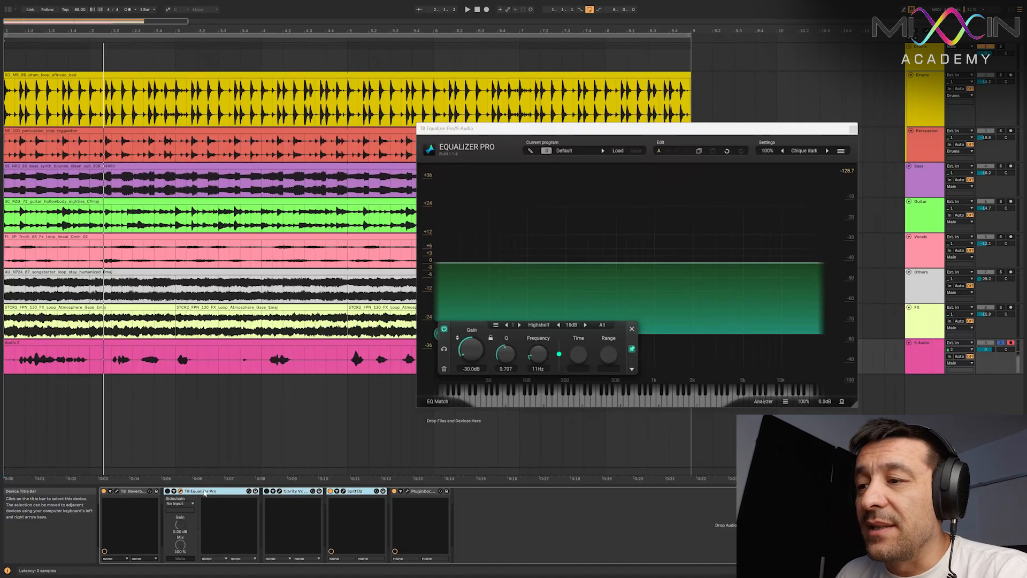
{"action": "left_click_drag", "start_coordinate": [360, 494], "coordinate": [278, 495]}
{"action": "left_click", "coordinate": [219, 492]}
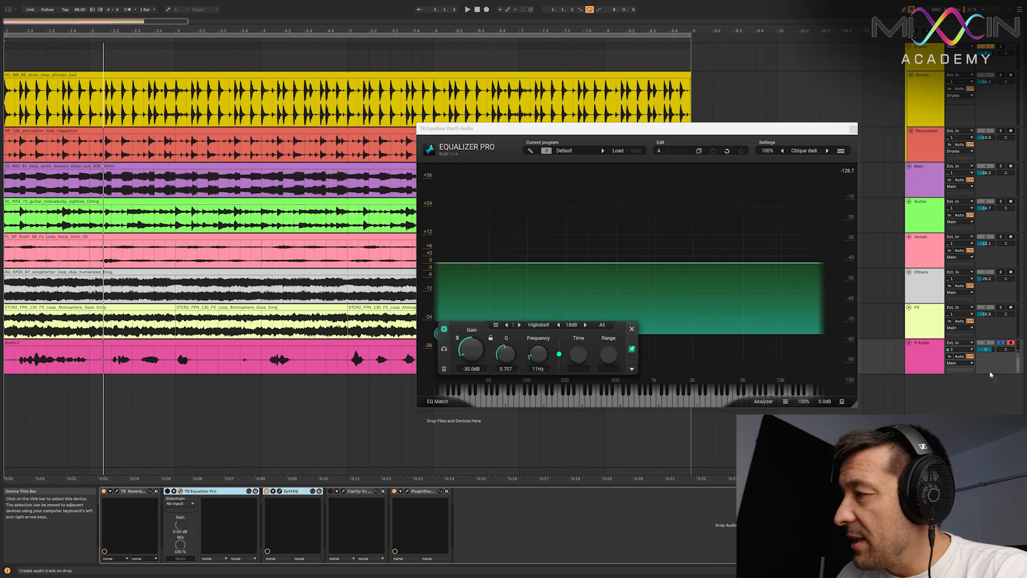
{"action": "left_click_drag", "start_coordinate": [991, 374], "coordinate": [958, 472]}
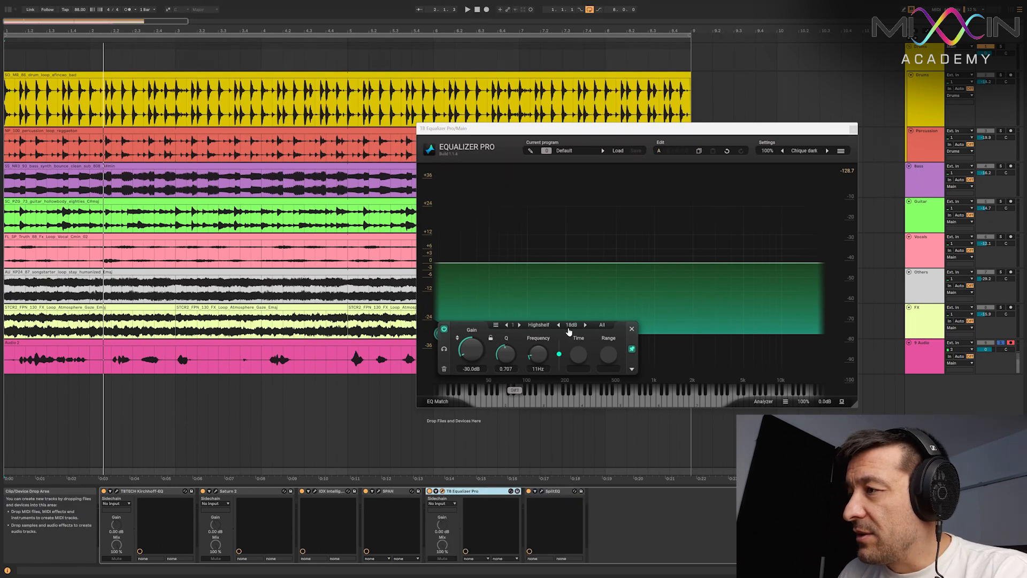
Switch Equalizer Pro's band to Highshelf sustain with 30 dB gain at 20 Hz, and play the full mix with the 9 Audio track unsoloed
{"action": "left_click", "coordinate": [537, 326]}
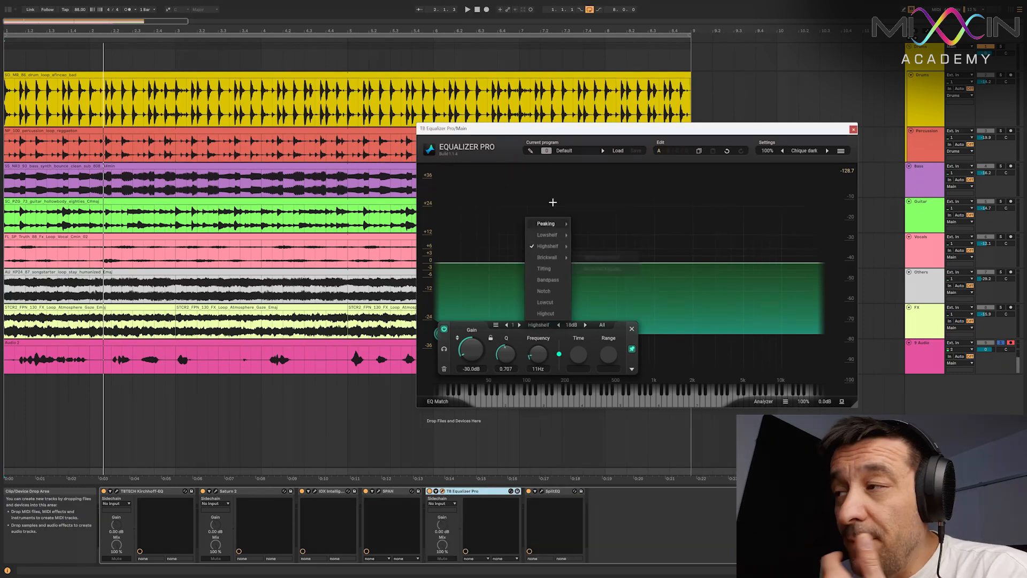
{"action": "mouse_move", "coordinate": [546, 256]}
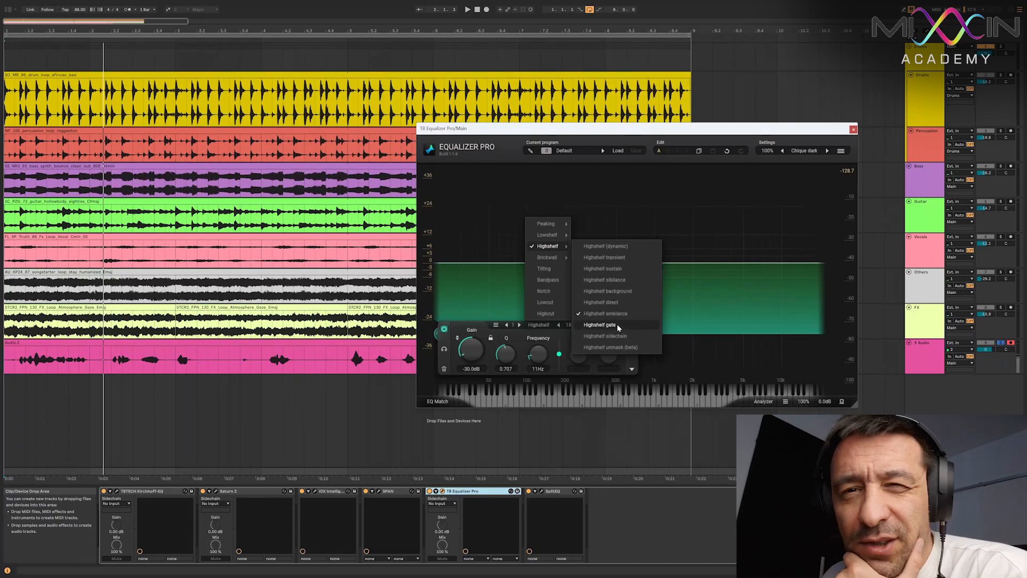
{"action": "left_click", "coordinate": [629, 274]}
{"action": "left_click_drag", "start_coordinate": [441, 332], "coordinate": [442, 192]}
{"action": "key", "text": "space"}
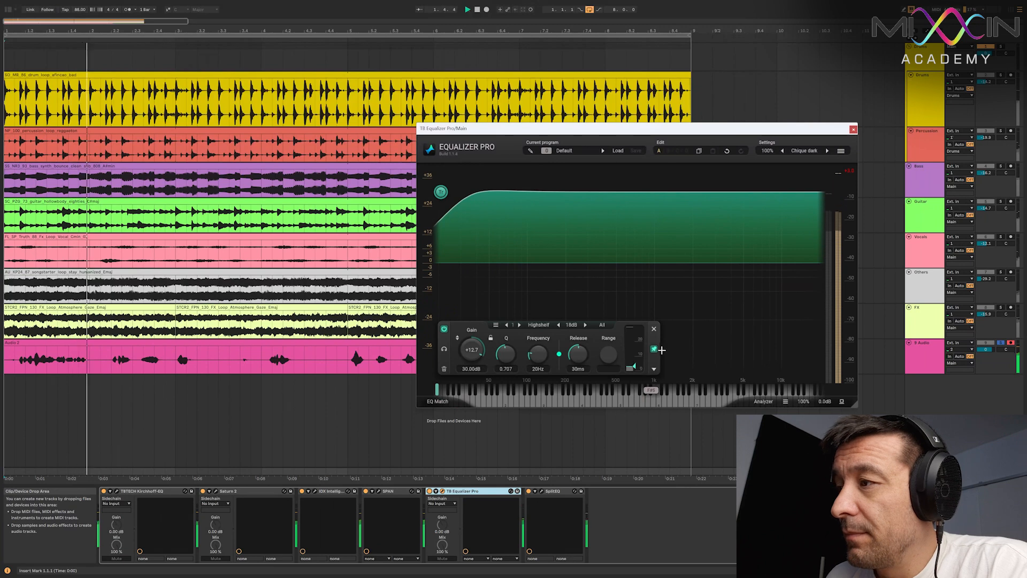
{"action": "left_click", "coordinate": [998, 344]}
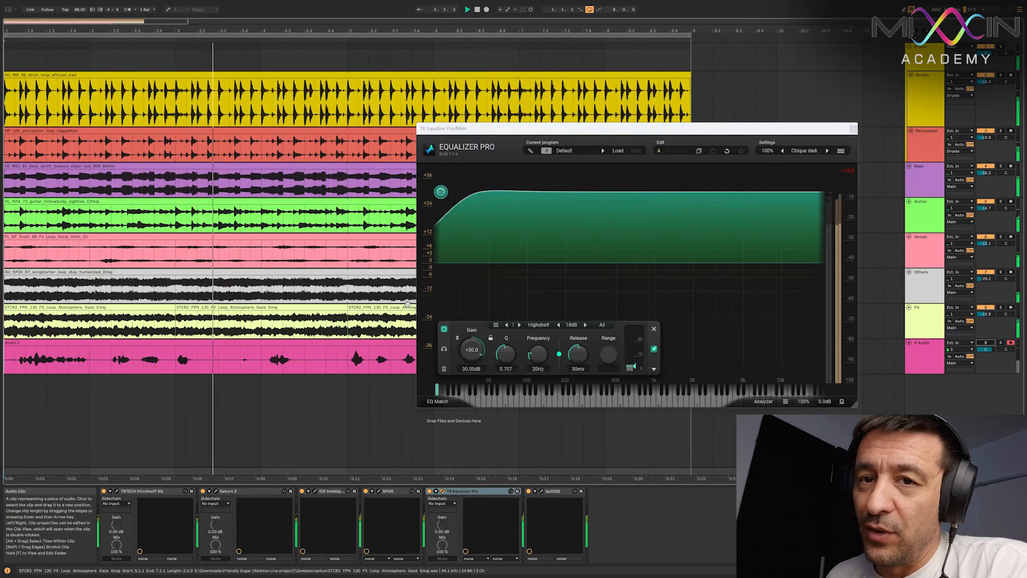
Lower the high-shelf frequency to 16 Hz and audition the band with its solo on and off
{"action": "left_click_drag", "start_coordinate": [659, 131], "coordinate": [674, 149]}
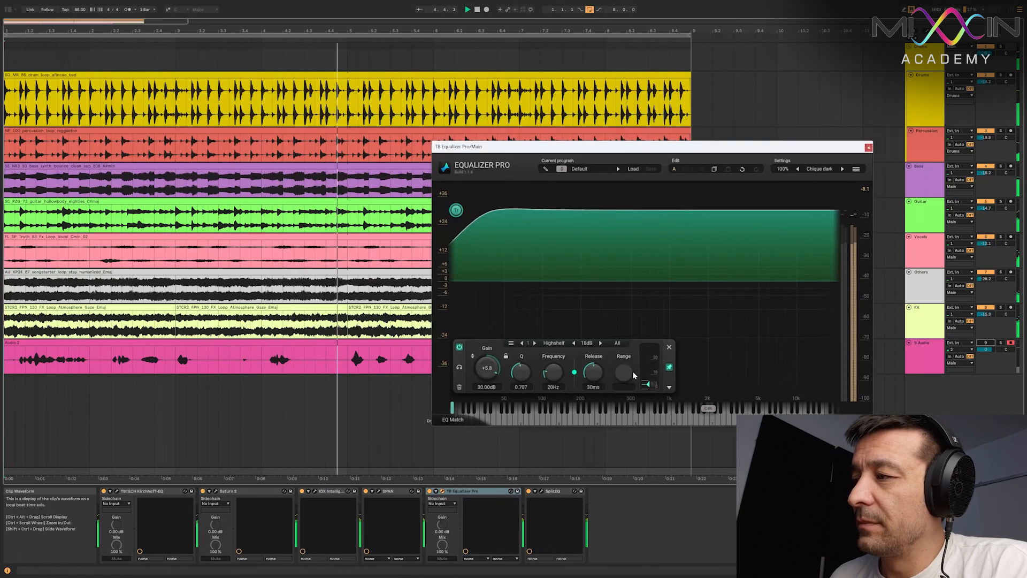
{"action": "left_click_drag", "start_coordinate": [454, 211], "coordinate": [443, 213]}
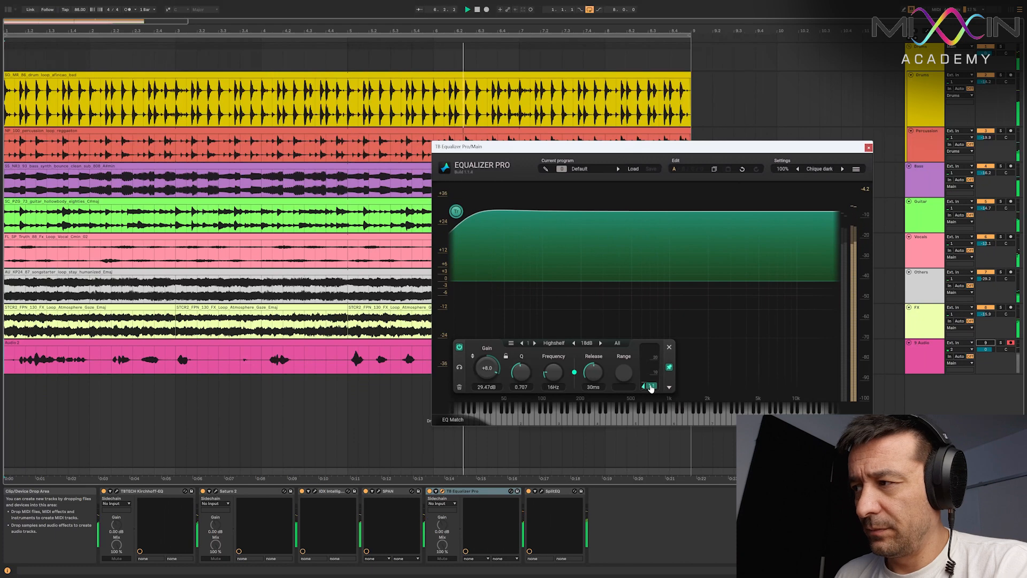
{"action": "left_click", "coordinate": [459, 368]}
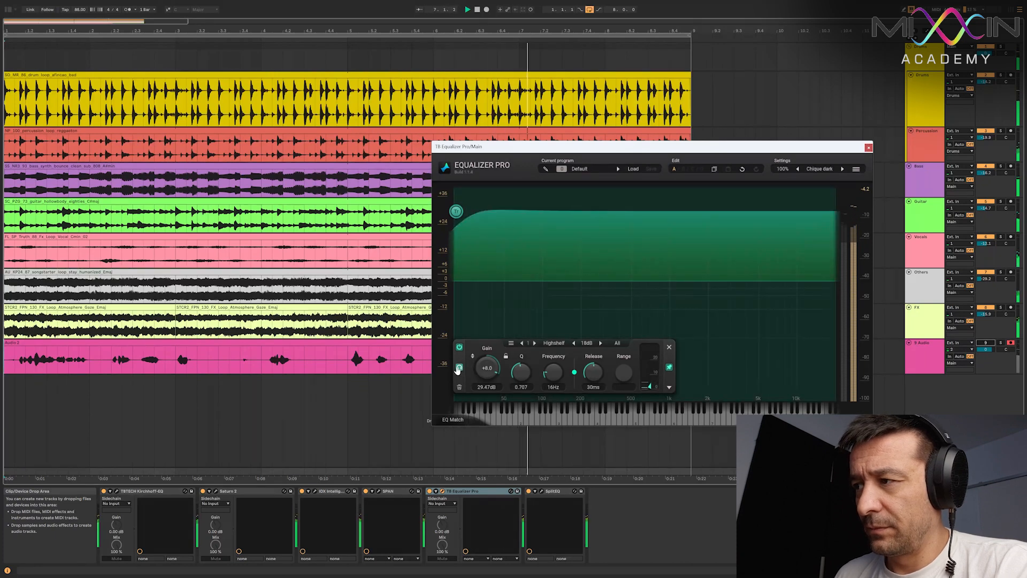
{"action": "left_click", "coordinate": [459, 368]}
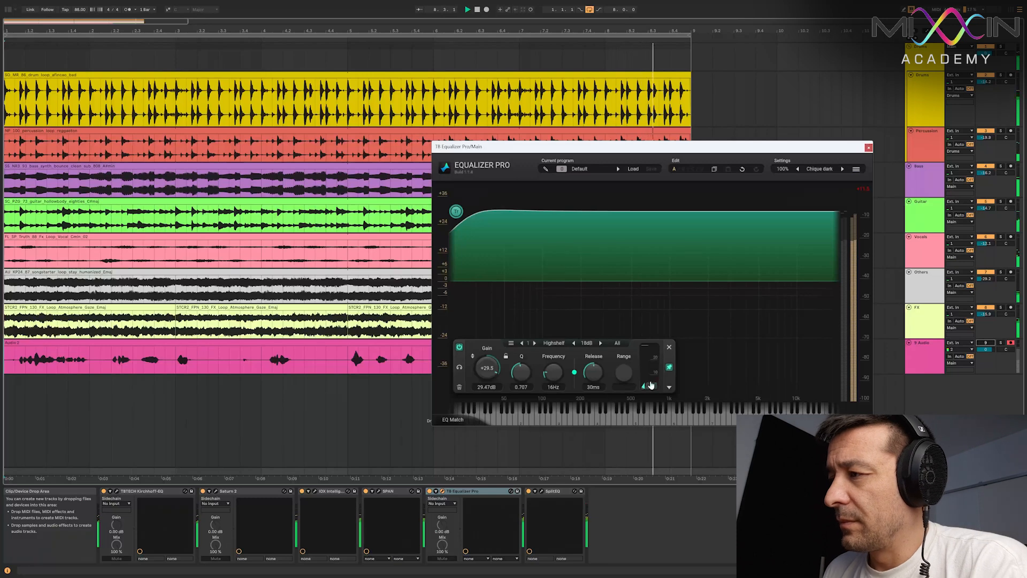
{"action": "left_click_drag", "start_coordinate": [600, 146], "coordinate": [592, 142]}
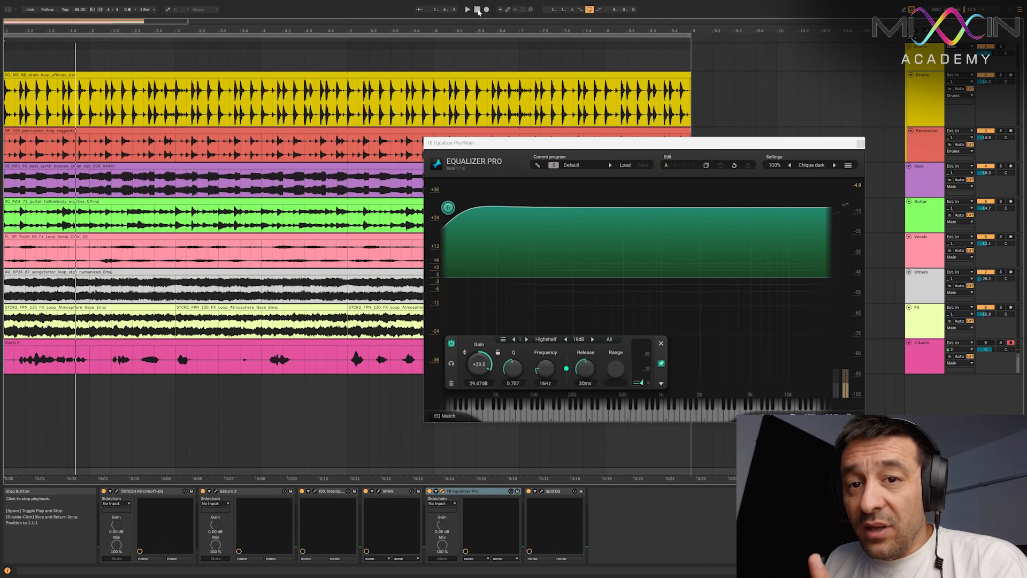
Change the band to Highshelf transient with 30 dB gain at 56 Hz and play the mix
{"action": "left_click_drag", "start_coordinate": [487, 367], "coordinate": [484, 327]}
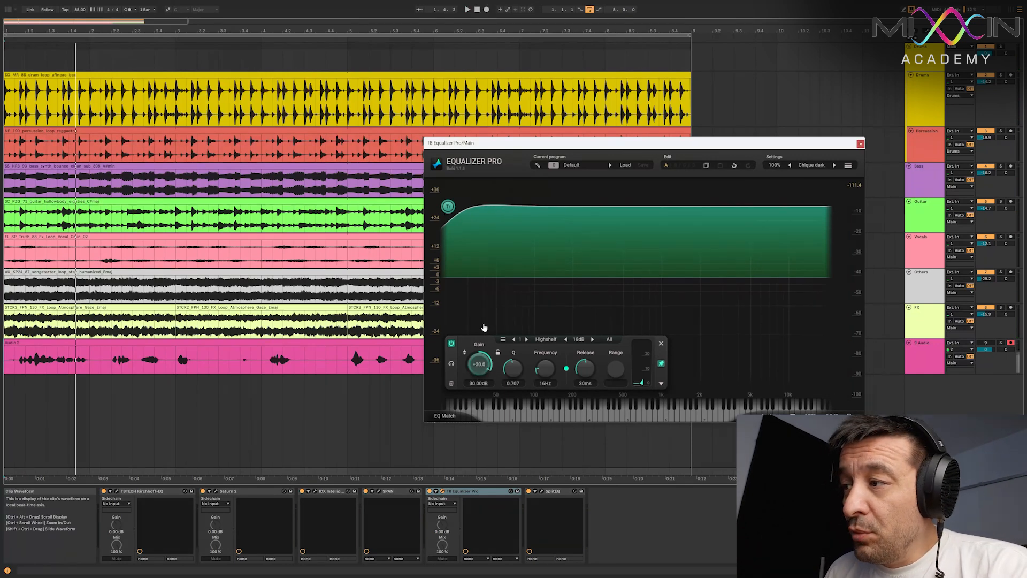
{"action": "left_click", "coordinate": [551, 341]}
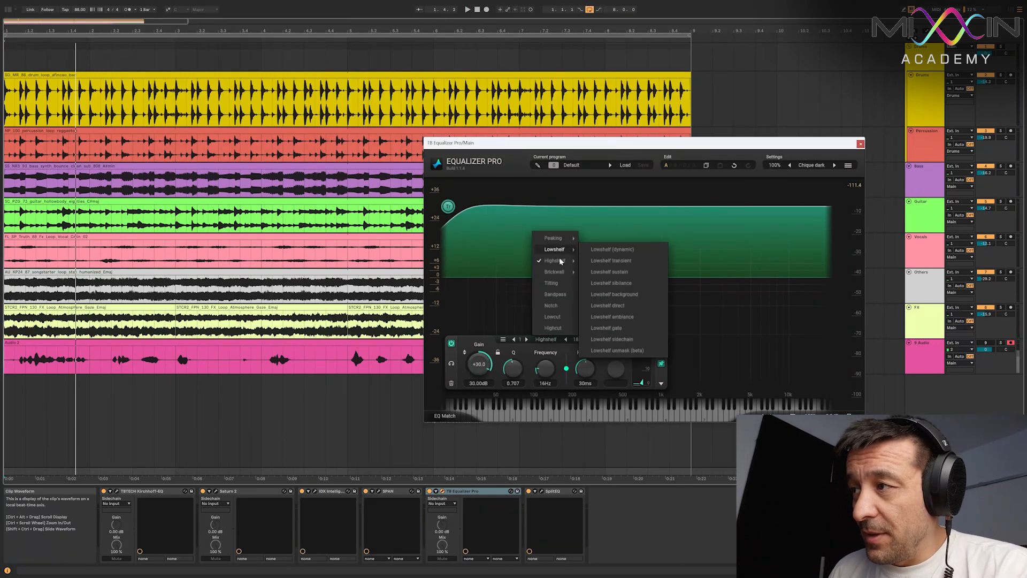
{"action": "left_click", "coordinate": [631, 272]}
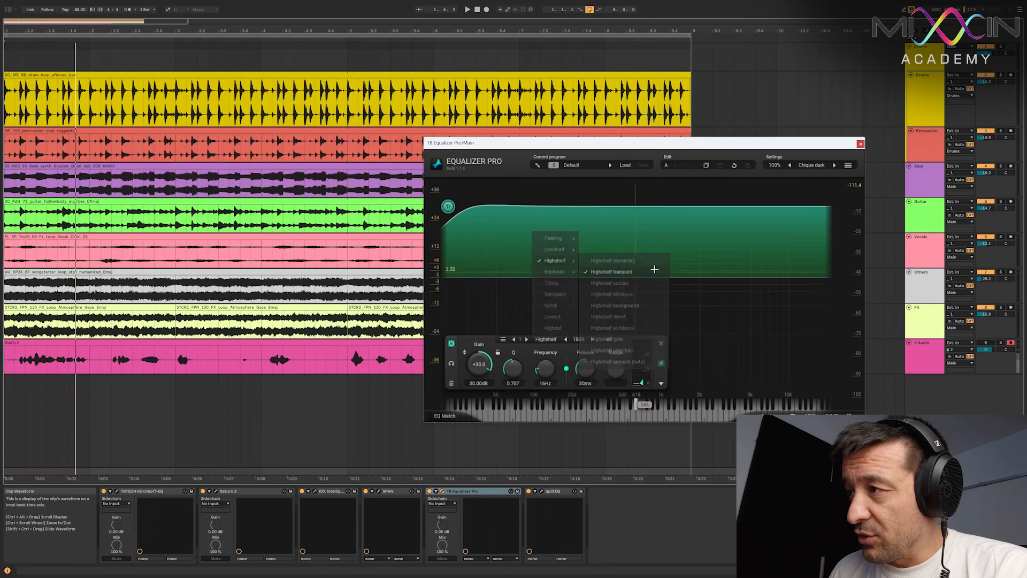
{"action": "left_click_drag", "start_coordinate": [452, 205], "coordinate": [504, 179]}
{"action": "key", "text": "space"}
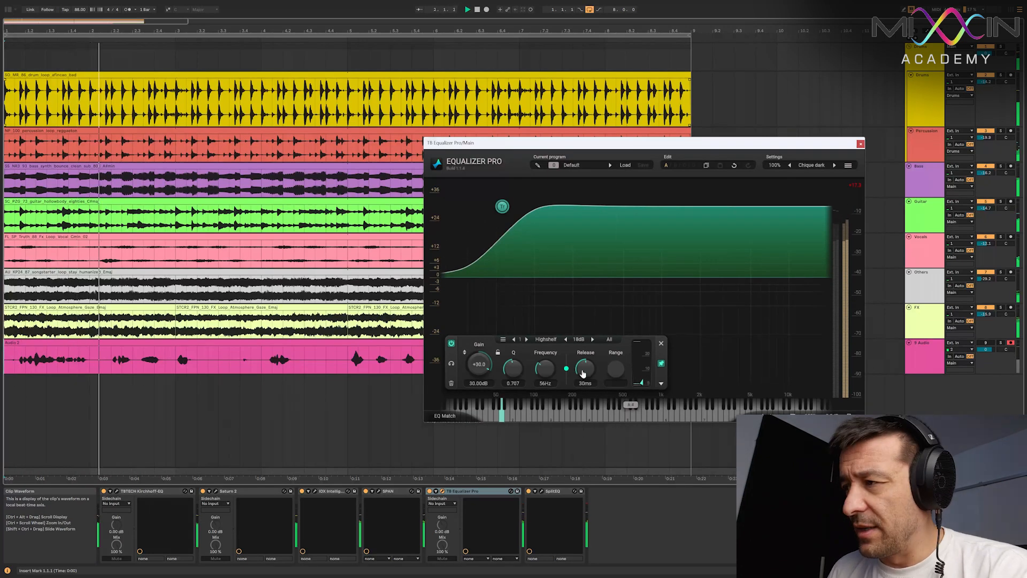
Set the transient shelf's release to 43 ms and its frequency to 436 Hz while listening, and bypass Equalizer Pro
{"action": "left_click_drag", "start_coordinate": [585, 372], "coordinate": [589, 305]}
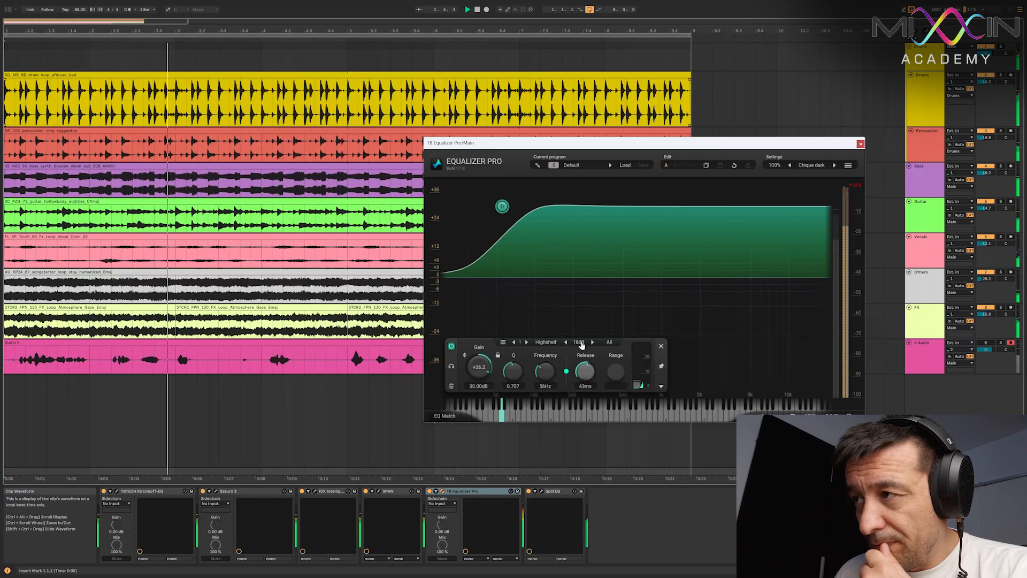
{"action": "left_click_drag", "start_coordinate": [502, 206], "coordinate": [588, 204]}
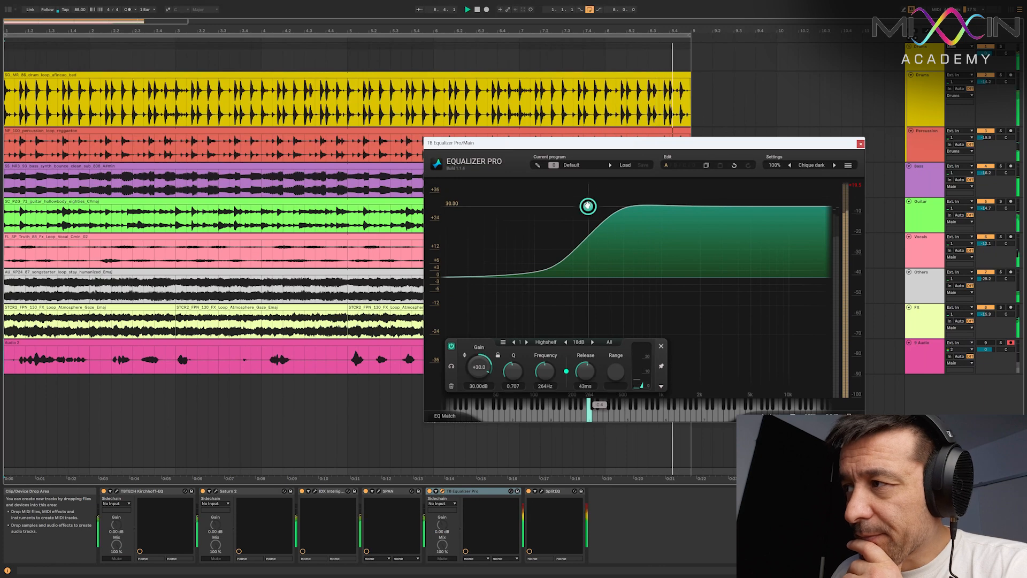
{"action": "left_click_drag", "start_coordinate": [588, 206], "coordinate": [616, 206]}
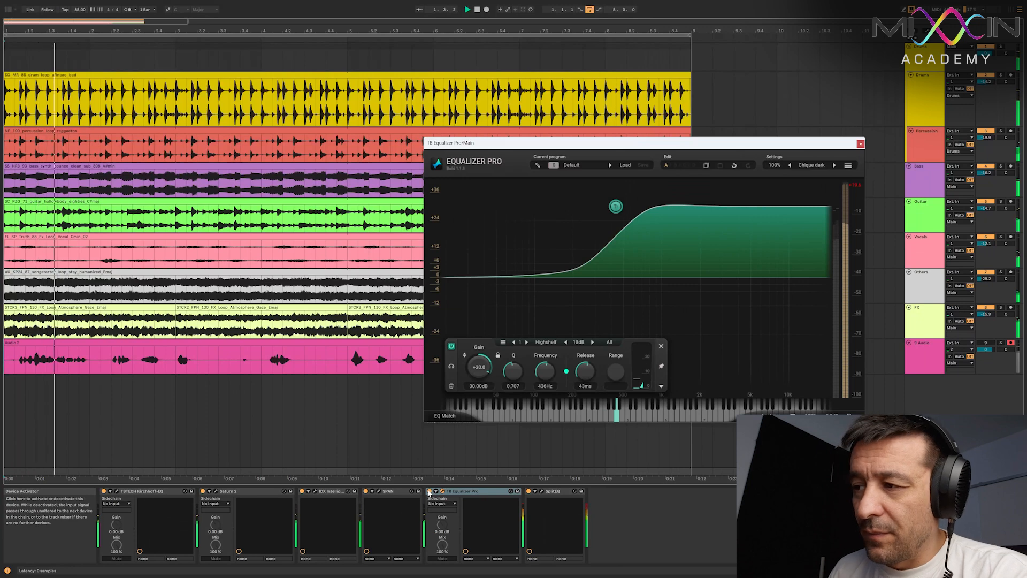
{"action": "left_click", "coordinate": [430, 491]}
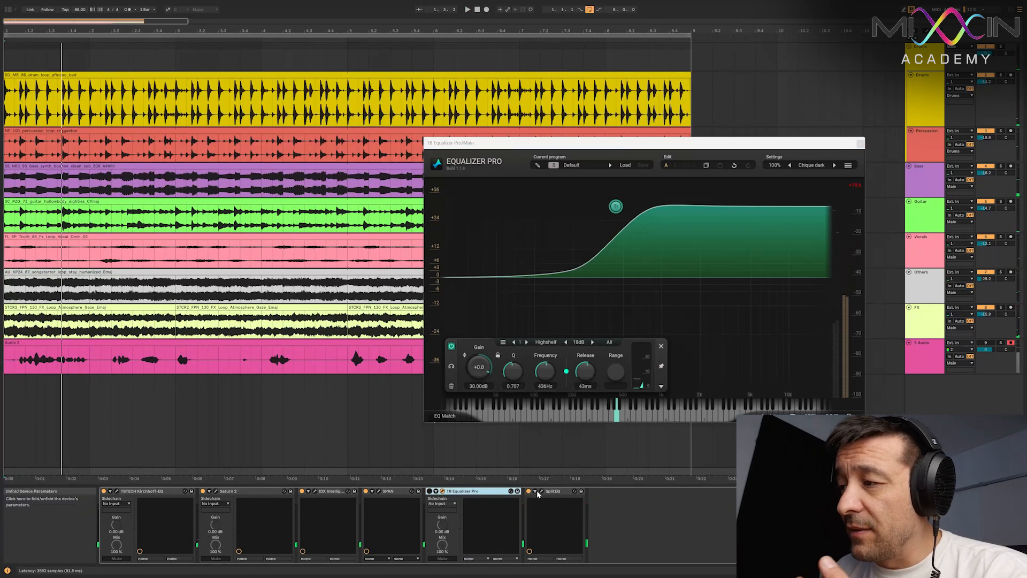
Open SplitEQ and raise its band 6 high shelf to about 11.8 dB at 405 Hz while auditioning the soloed transients
{"action": "left_click", "coordinate": [540, 491]}
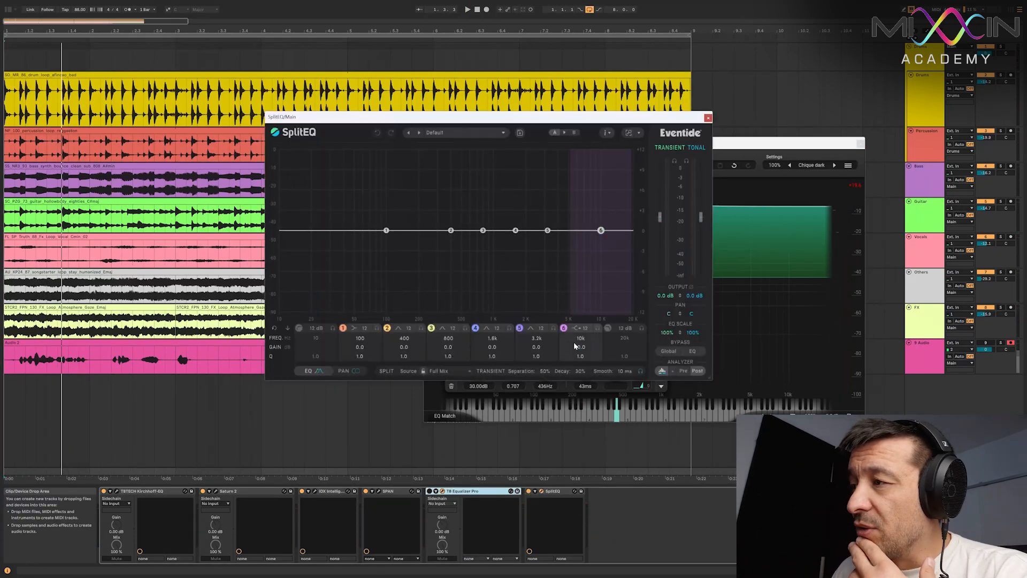
{"action": "left_click_drag", "start_coordinate": [602, 231], "coordinate": [419, 181]}
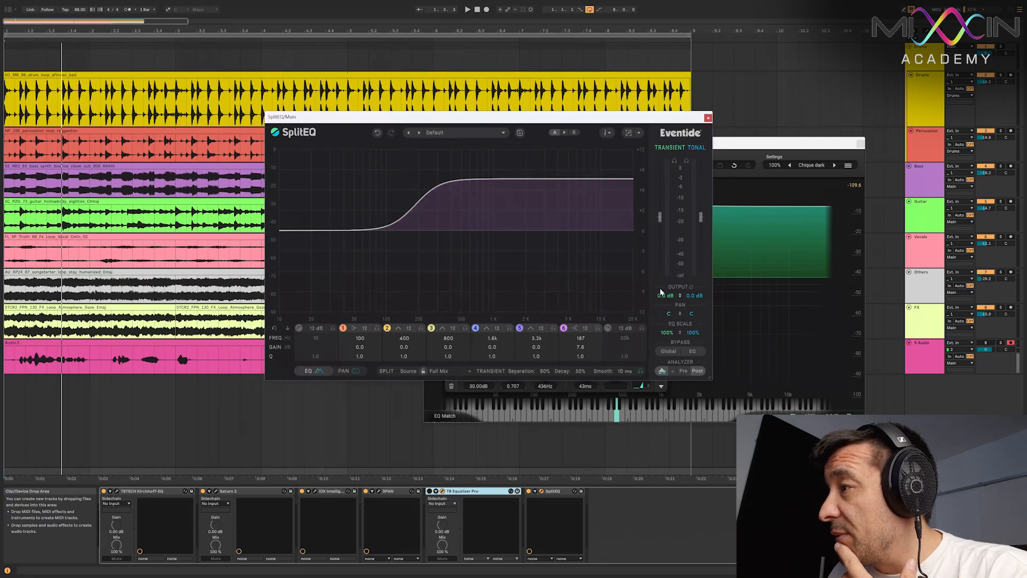
{"action": "mouse_move", "coordinate": [420, 180]}
{"action": "left_mouse_down"}
{"action": "mouse_move", "coordinate": [448, 180]}
{"action": "mouse_move", "coordinate": [563, 247]}
{"action": "mouse_move", "coordinate": [562, 224]}
{"action": "mouse_move", "coordinate": [514, 172]}
{"action": "mouse_move", "coordinate": [427, 164]}
{"action": "mouse_move", "coordinate": [460, 158]}
{"action": "mouse_move", "coordinate": [439, 155]}
{"action": "mouse_move", "coordinate": [448, 164]}
{"action": "left_mouse_up"}
{"action": "key", "text": "space"}
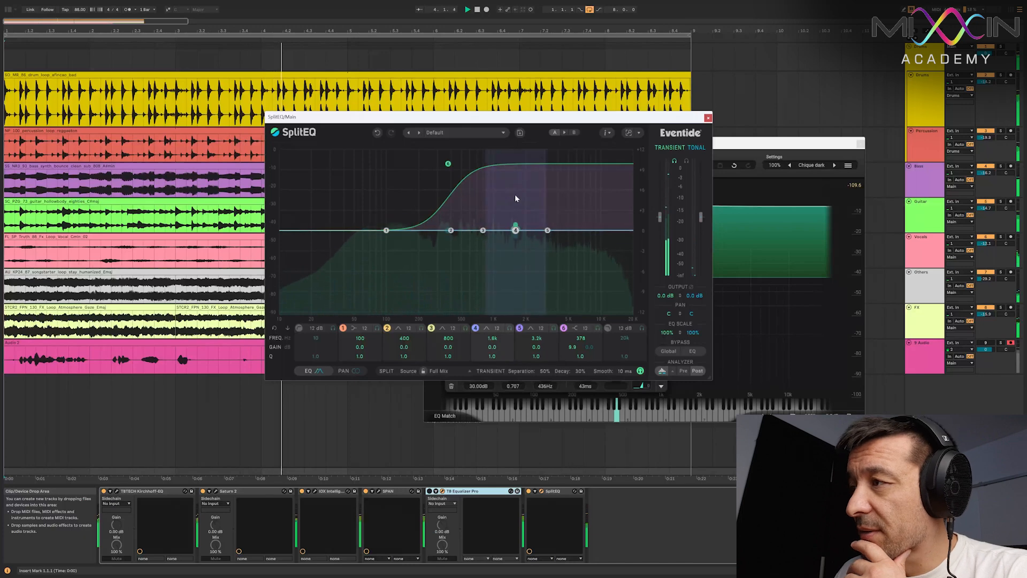
{"action": "left_click_drag", "start_coordinate": [449, 163], "coordinate": [451, 151]}
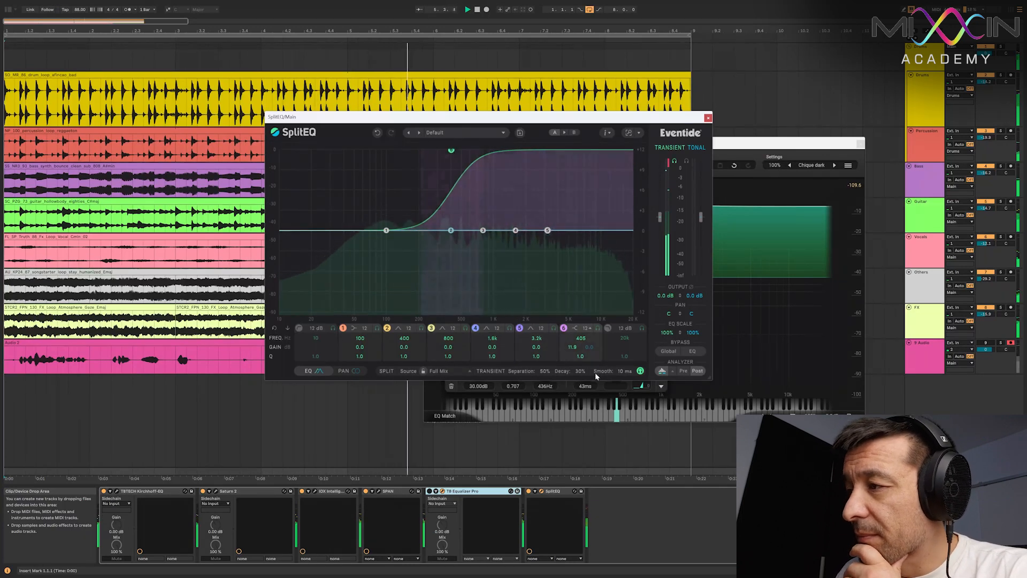
Set SplitEQ's transient Separation to 100%, Decay to 28% and Smooth to 0 ms, with band 6 at 15.2 dB and 566 Hz, and unsolo the transients
{"action": "left_click_drag", "start_coordinate": [544, 376], "coordinate": [552, 218]}
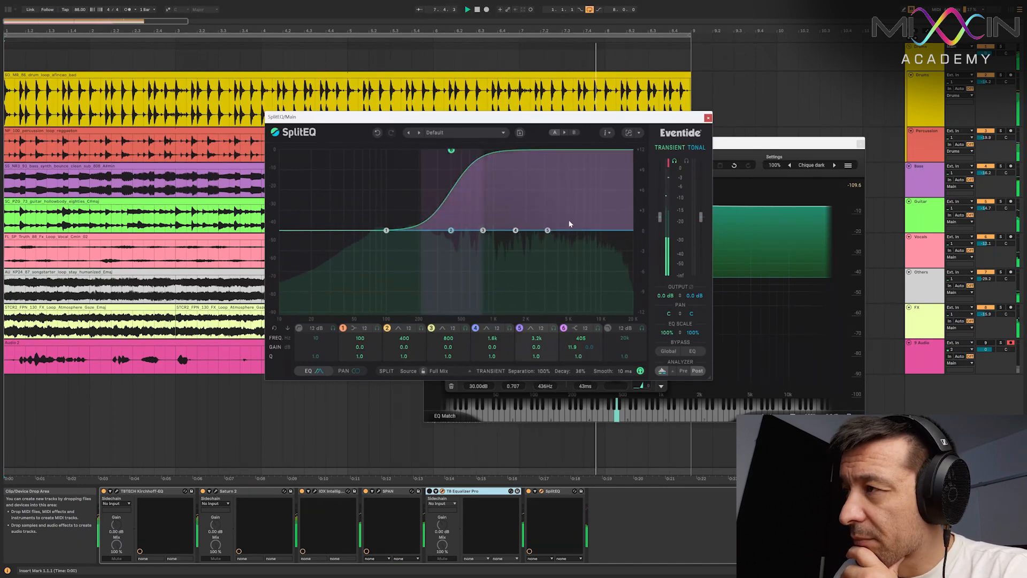
{"action": "left_click_drag", "start_coordinate": [451, 151], "coordinate": [439, 144]}
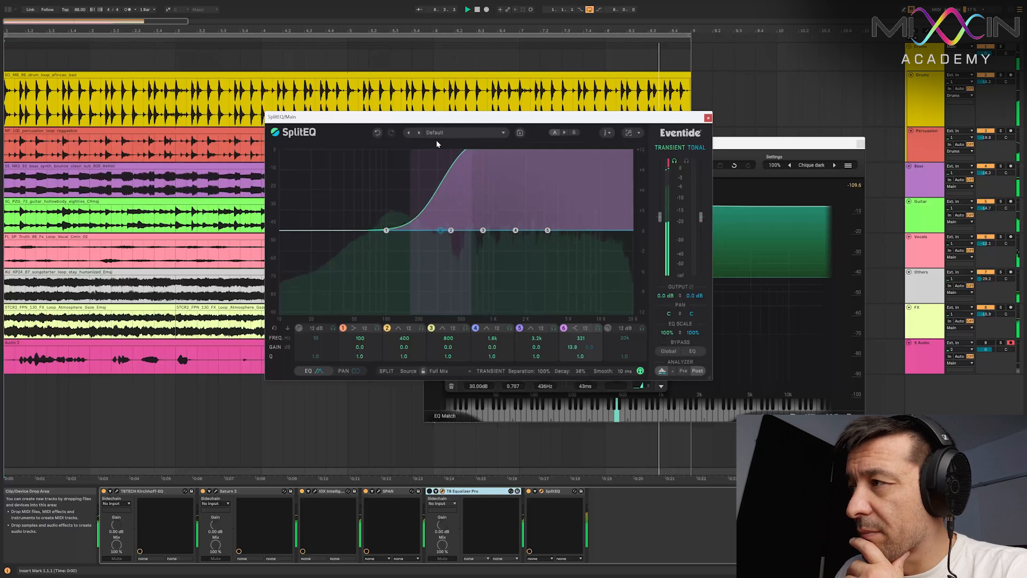
{"action": "left_click_drag", "start_coordinate": [438, 98], "coordinate": [463, 130]}
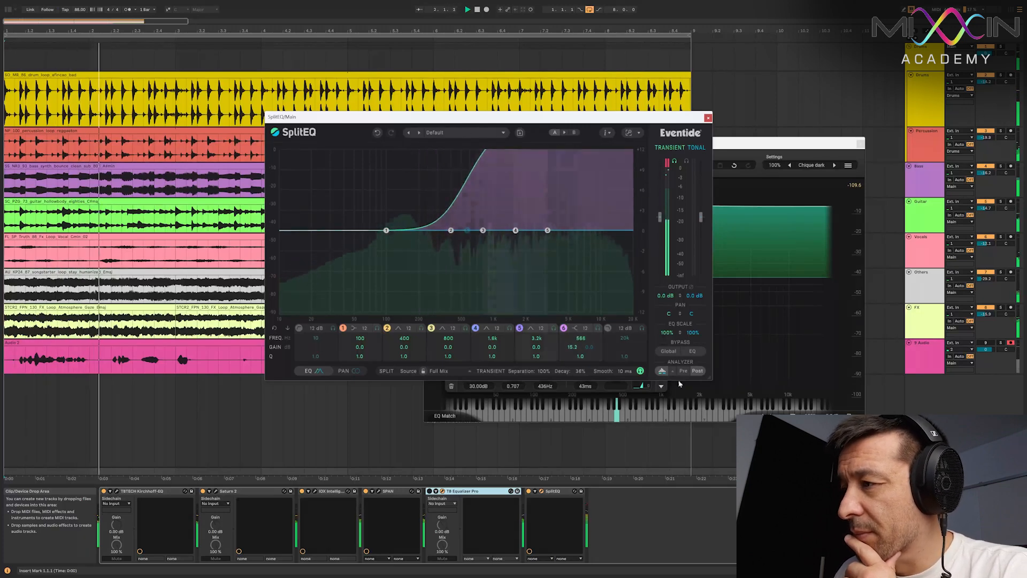
{"action": "left_click_drag", "start_coordinate": [582, 372], "coordinate": [618, 451]}
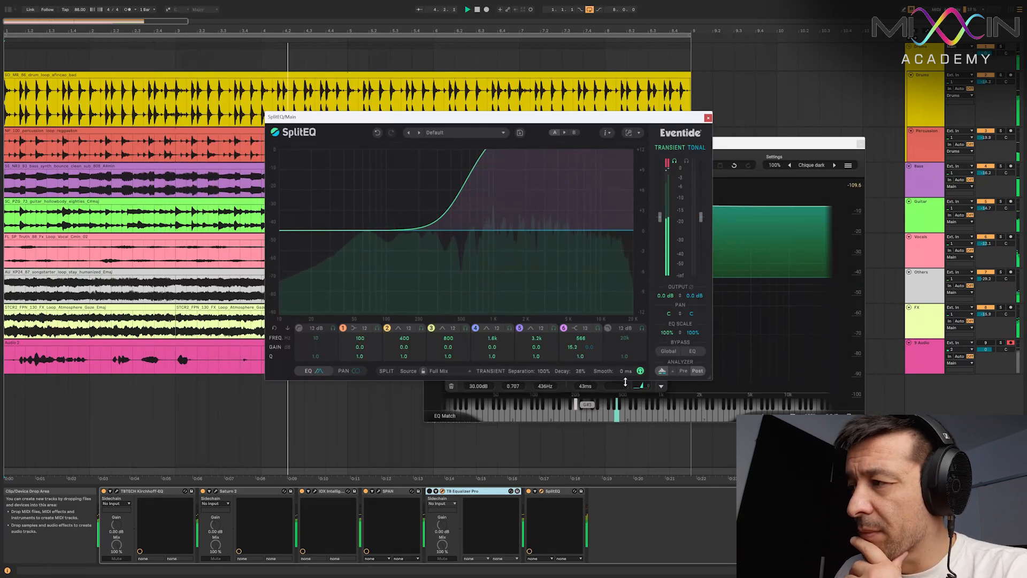
{"action": "left_click", "coordinate": [641, 374]}
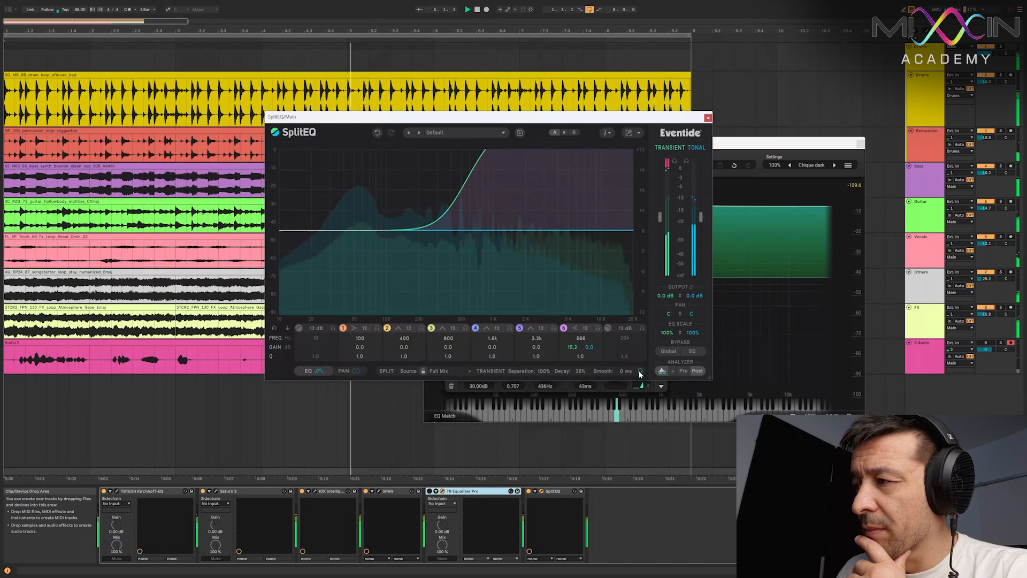
Solo SplitEQ's transients, audition the Full Drum Set and Hand Drum source types, and return the source to Full Mix
{"action": "left_click", "coordinate": [640, 373]}
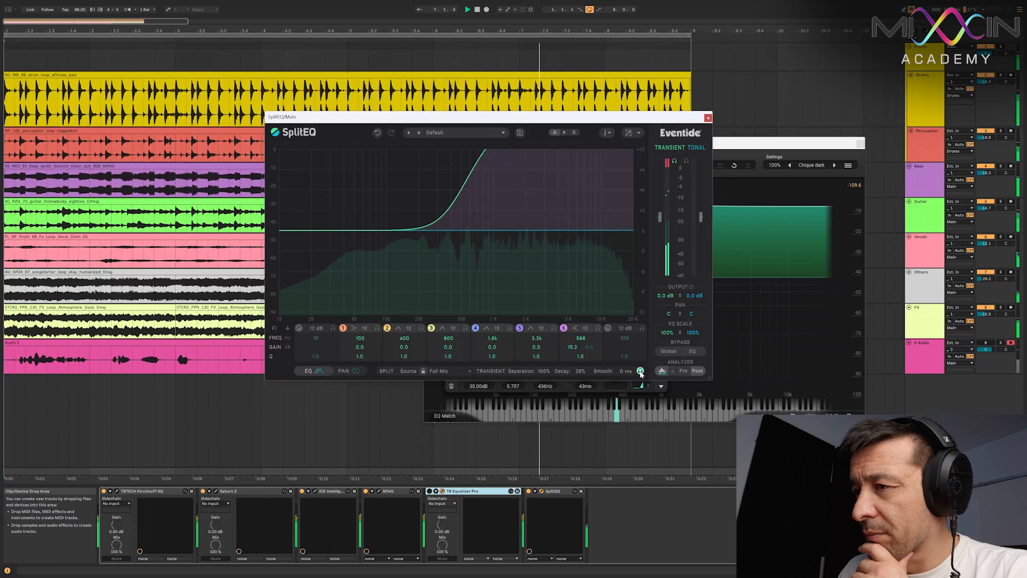
{"action": "left_click", "coordinate": [442, 371]}
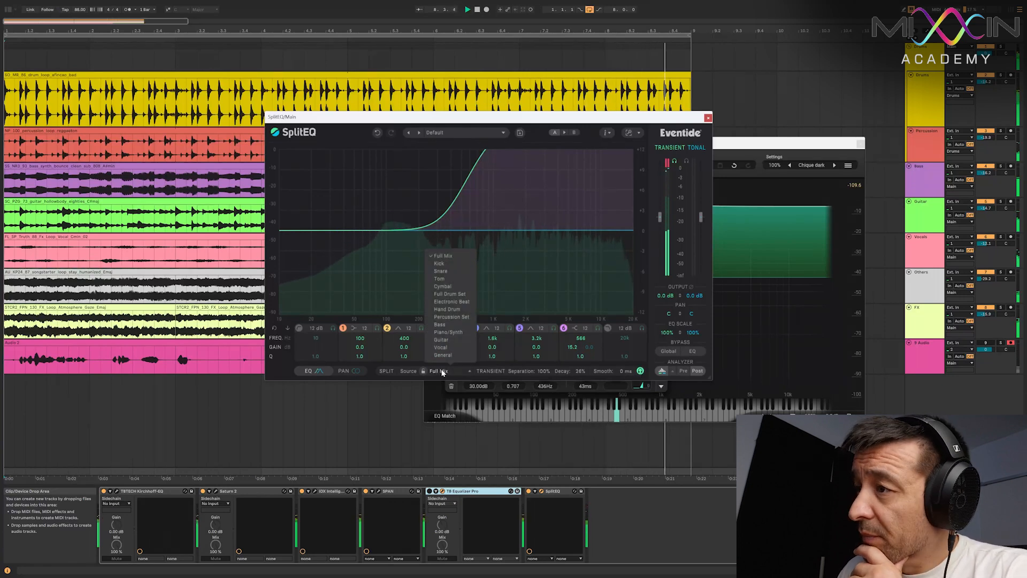
{"action": "left_click", "coordinate": [454, 295]}
{"action": "left_click", "coordinate": [445, 371]}
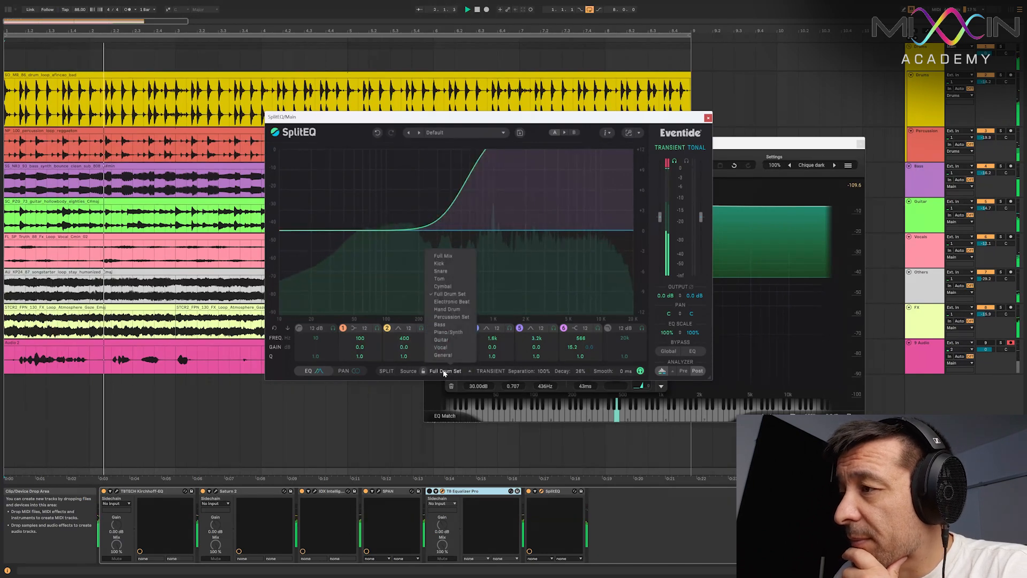
{"action": "left_click", "coordinate": [459, 310]}
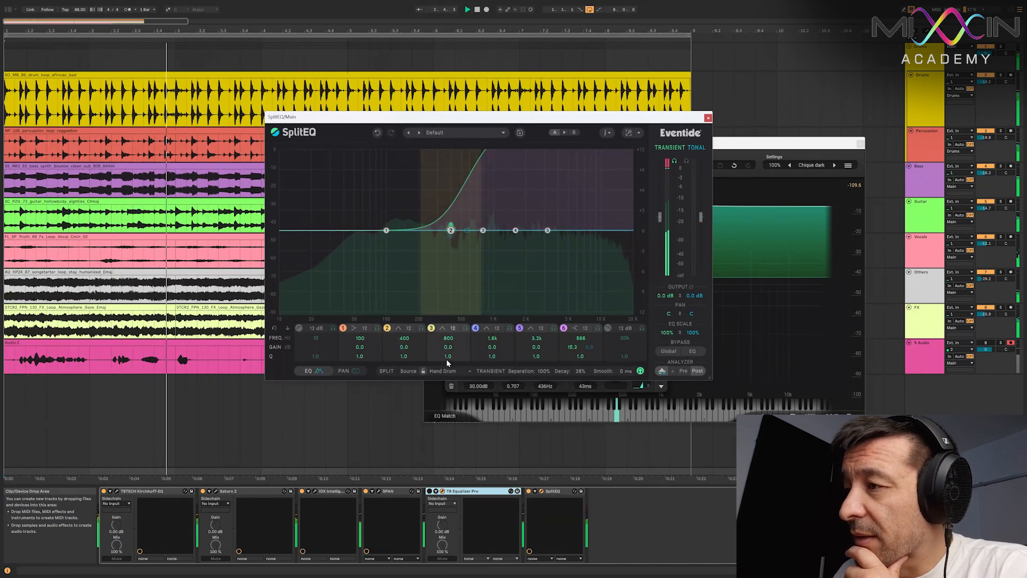
{"action": "left_click", "coordinate": [444, 370]}
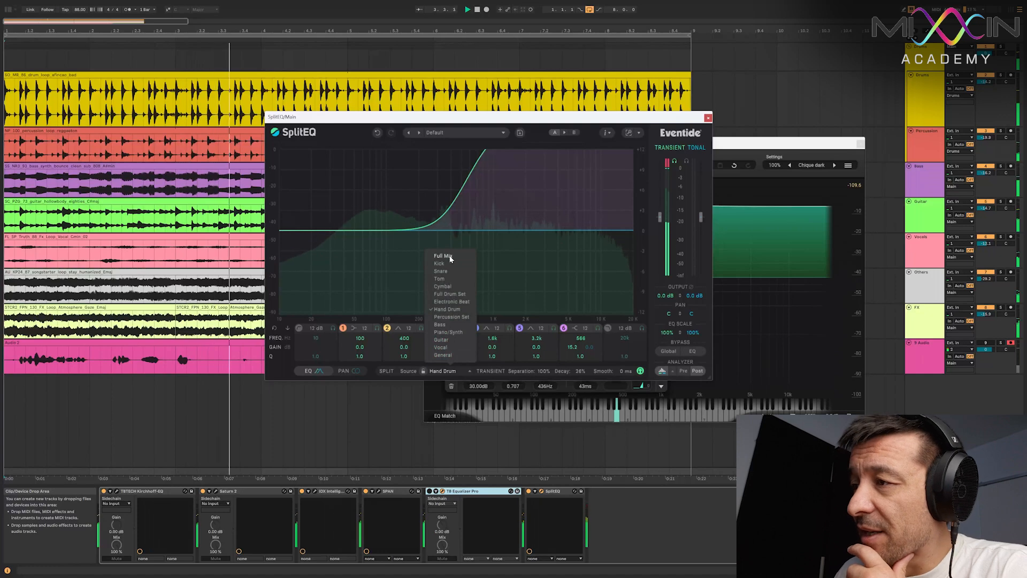
{"action": "left_click", "coordinate": [449, 256]}
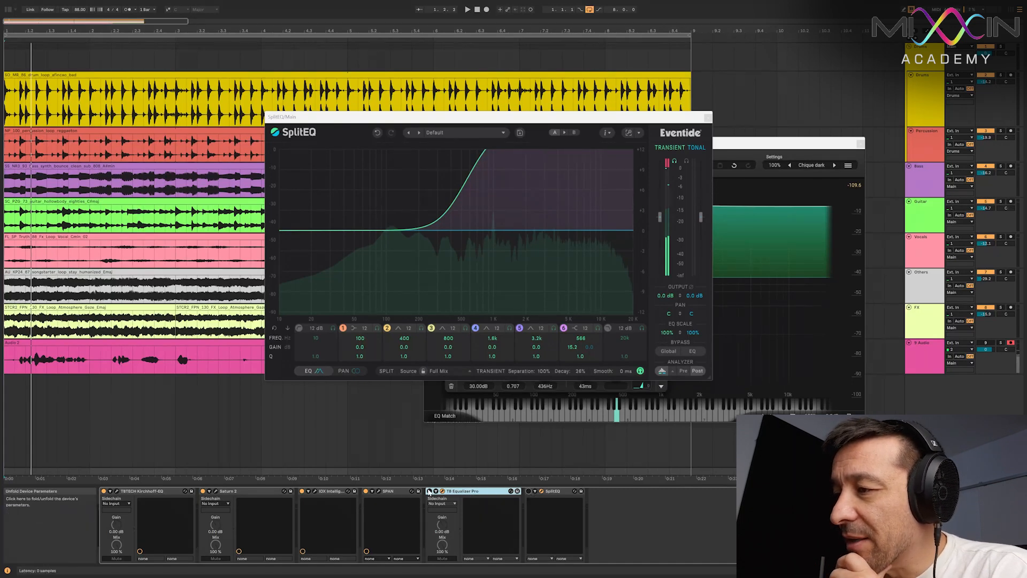
Play the mix through Equalizer Pro and set its transient high shelf to about 18.1 dB gain at 380 Hz
{"action": "key", "text": "space"}
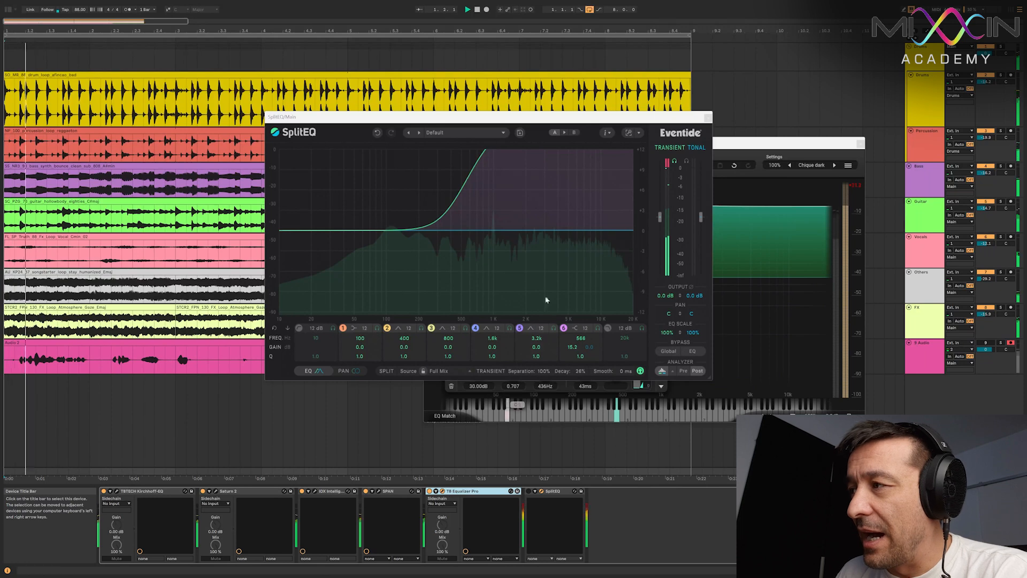
{"action": "left_click", "coordinate": [658, 389]}
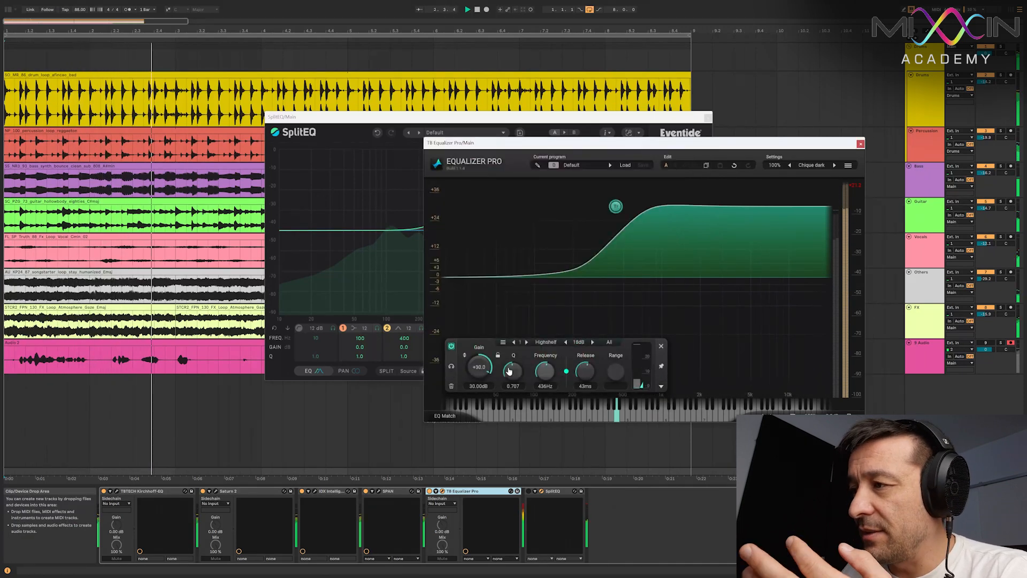
{"action": "left_click_drag", "start_coordinate": [479, 369], "coordinate": [477, 395]}
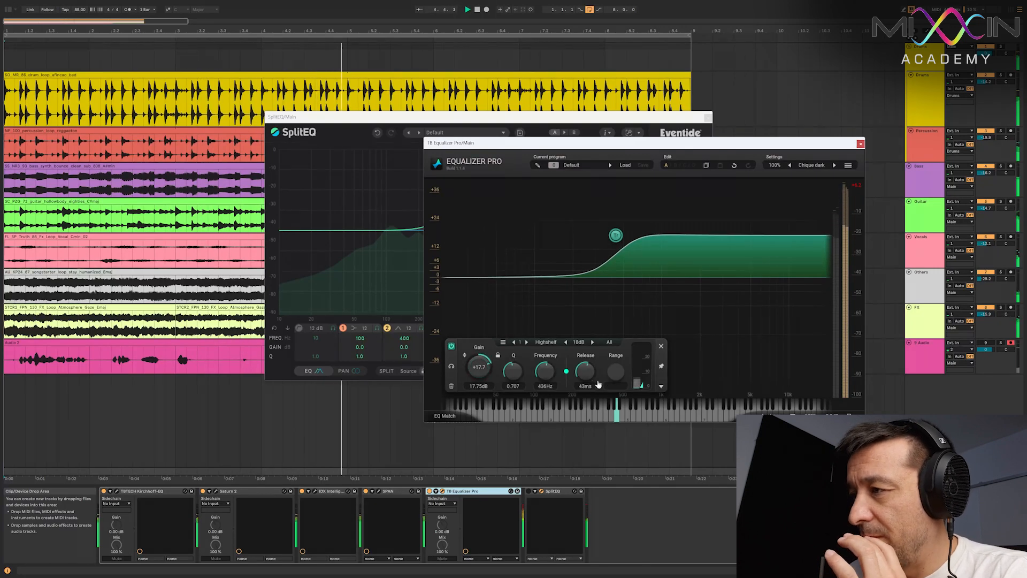
{"action": "left_click_drag", "start_coordinate": [615, 236], "coordinate": [608, 234]}
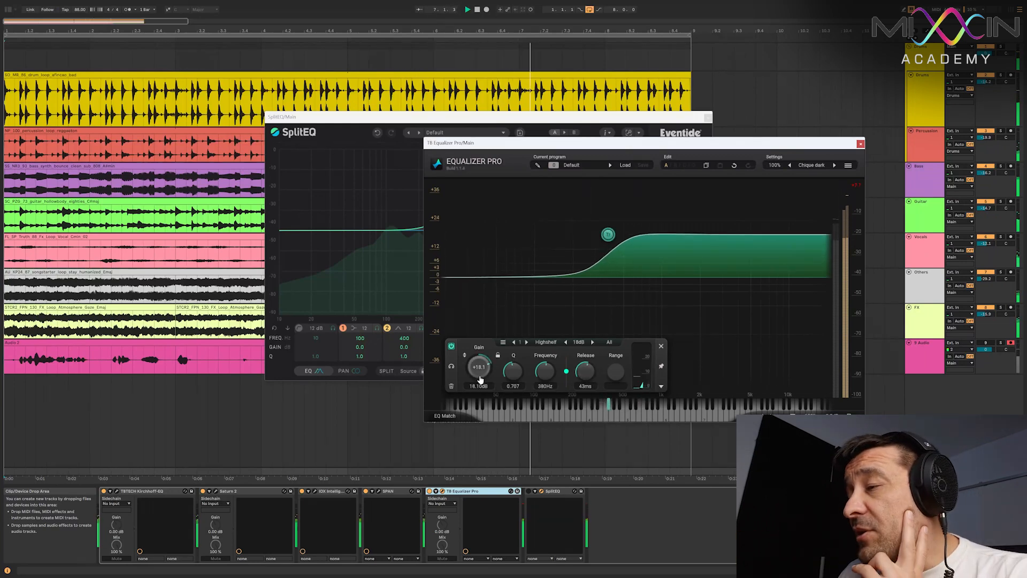
Switch the processing from Equalizer Pro to SplitEQ and set SplitEQ's band 6 transient gain to 14.0 dB
{"action": "left_click", "coordinate": [429, 492]}
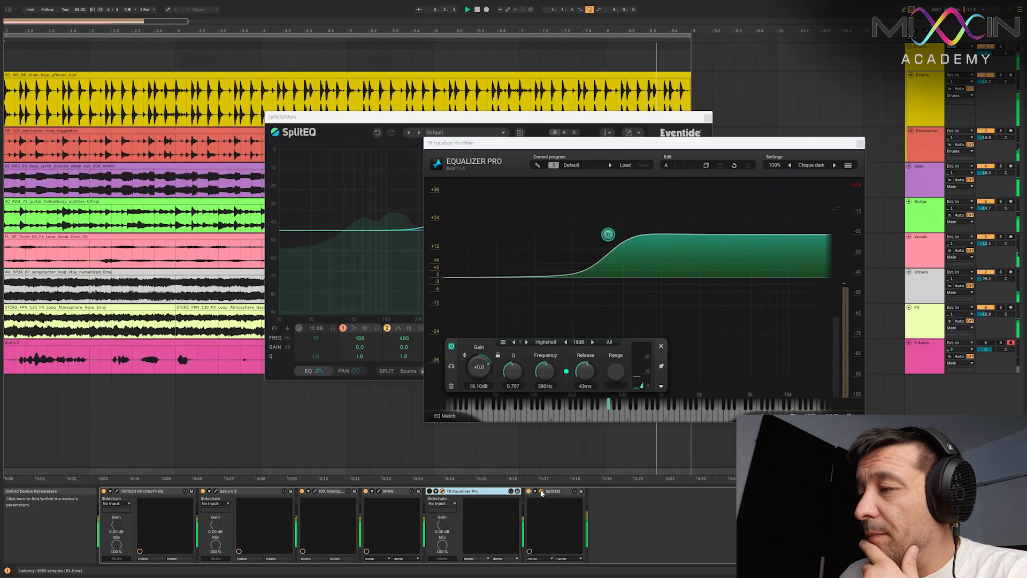
{"action": "left_click", "coordinate": [360, 248]}
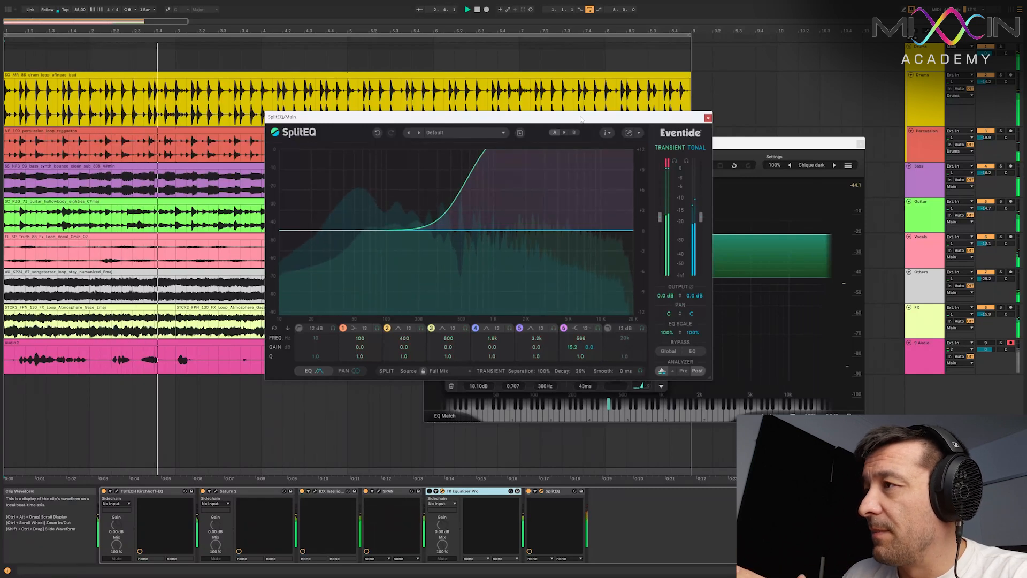
{"action": "left_click_drag", "start_coordinate": [567, 116], "coordinate": [480, 123]}
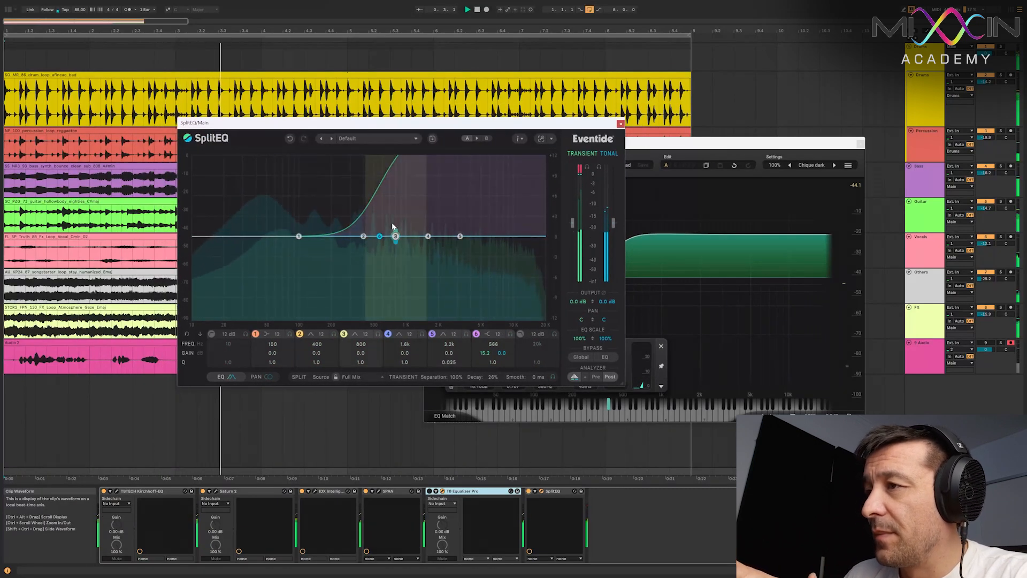
{"action": "left_click_drag", "start_coordinate": [482, 354], "coordinate": [487, 358]}
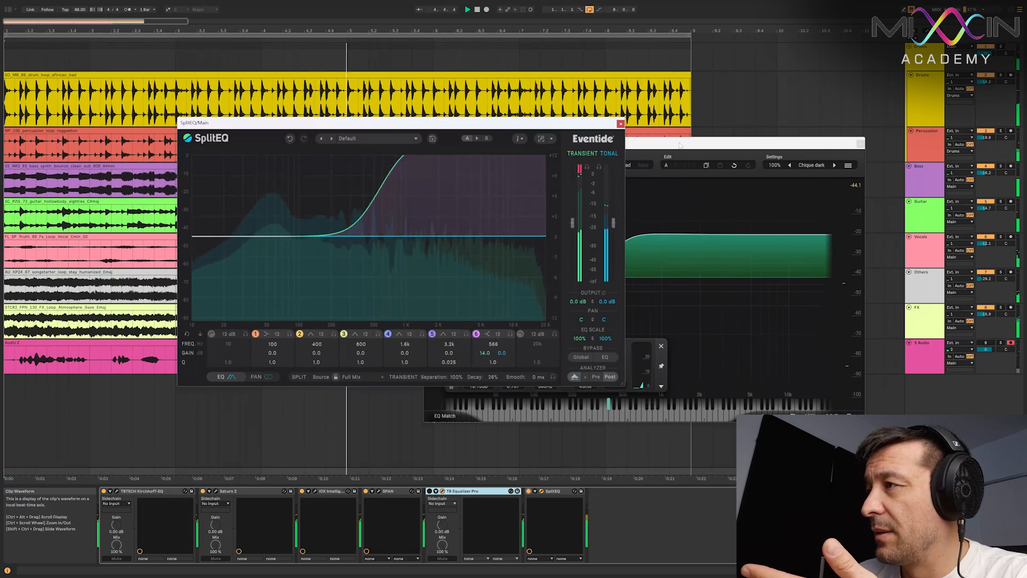
Place Equalizer Pro beside SplitEQ and match their transient gains at about 15.05 dB in Equalizer Pro and 14.9 dB in SplitEQ
{"action": "left_click_drag", "start_coordinate": [680, 146], "coordinate": [756, 133]}
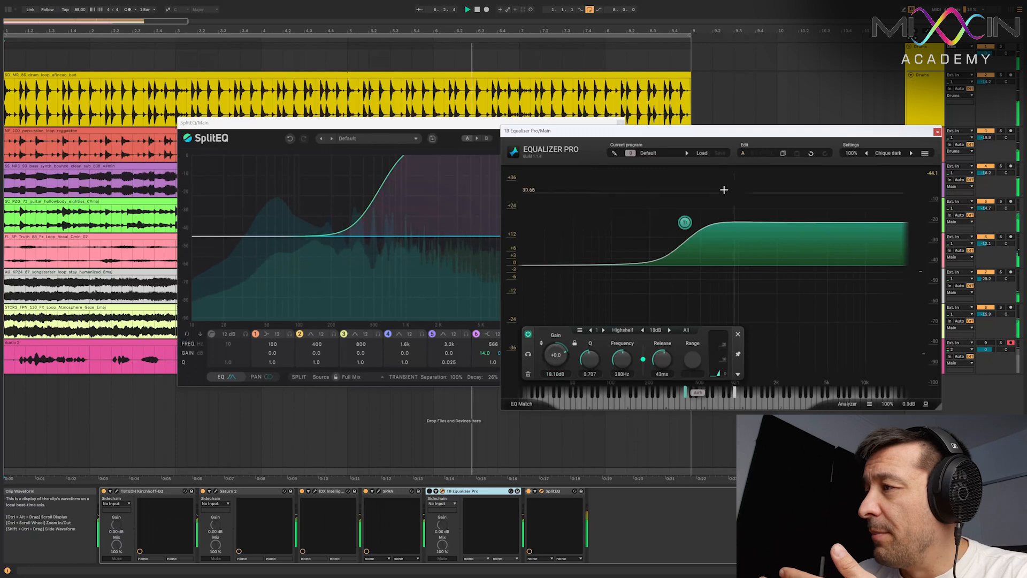
{"action": "left_click_drag", "start_coordinate": [685, 223], "coordinate": [682, 231]}
{"action": "left_click", "coordinate": [480, 355]}
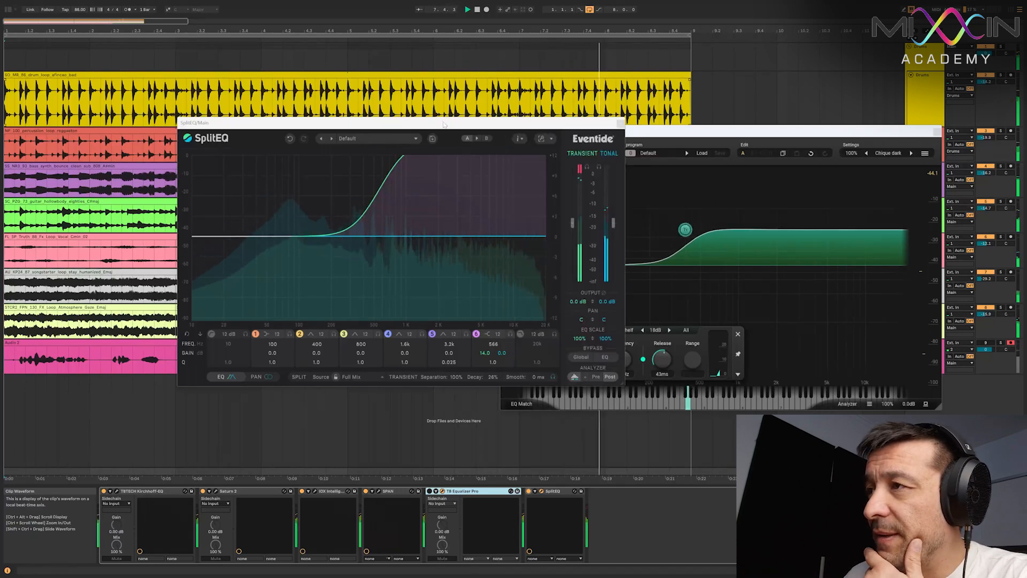
{"action": "left_click_drag", "start_coordinate": [485, 353], "coordinate": [486, 354]}
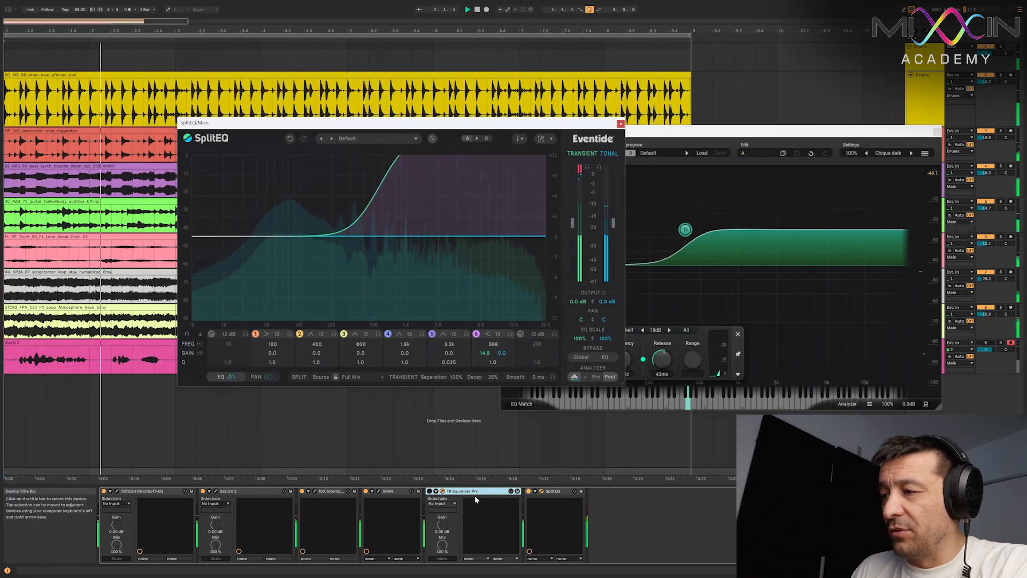
Group SplitEQ and Equalizer Pro as parallel chains in an Audio Effect Rack and solo the Equalizer Pro chain
{"action": "left_click", "coordinate": [566, 491]}
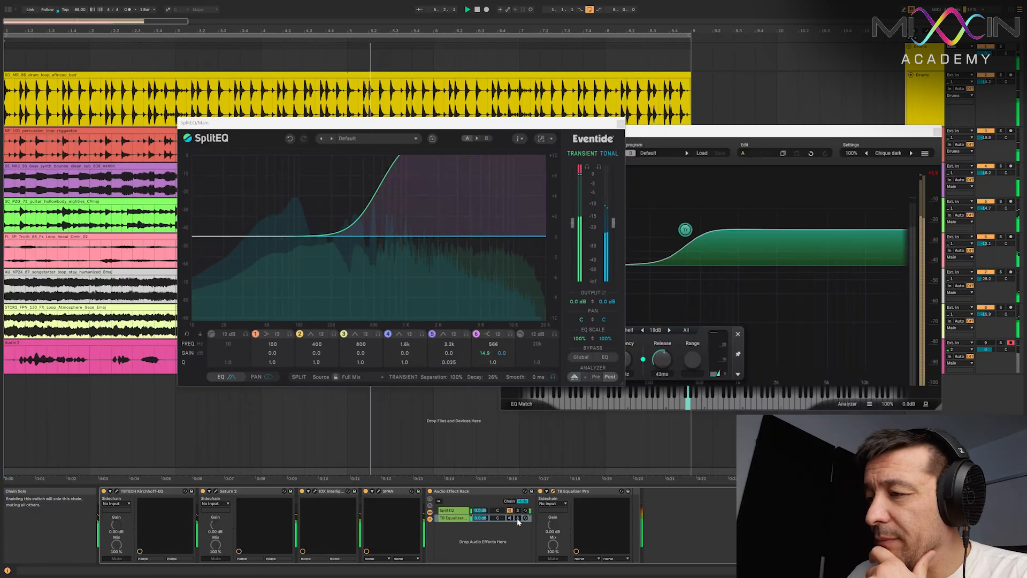
{"action": "left_click", "coordinate": [517, 518]}
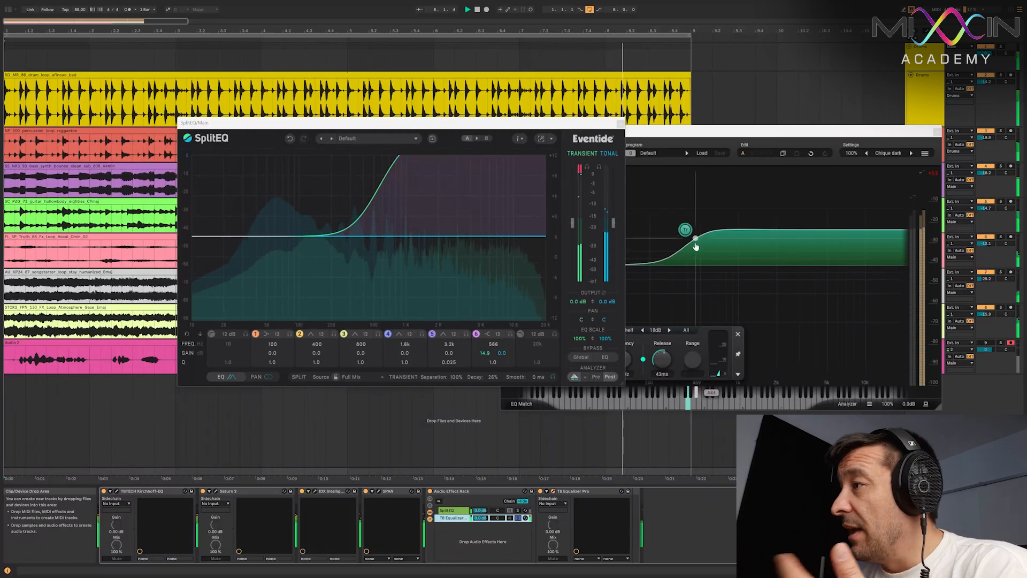
Set the transient high shelf frequency to 1000 Hz in both Equalizer Pro and SplitEQ's band 6
{"action": "left_click", "coordinate": [649, 341]}
{"action": "left_click_drag", "start_coordinate": [622, 358], "coordinate": [629, 345]}
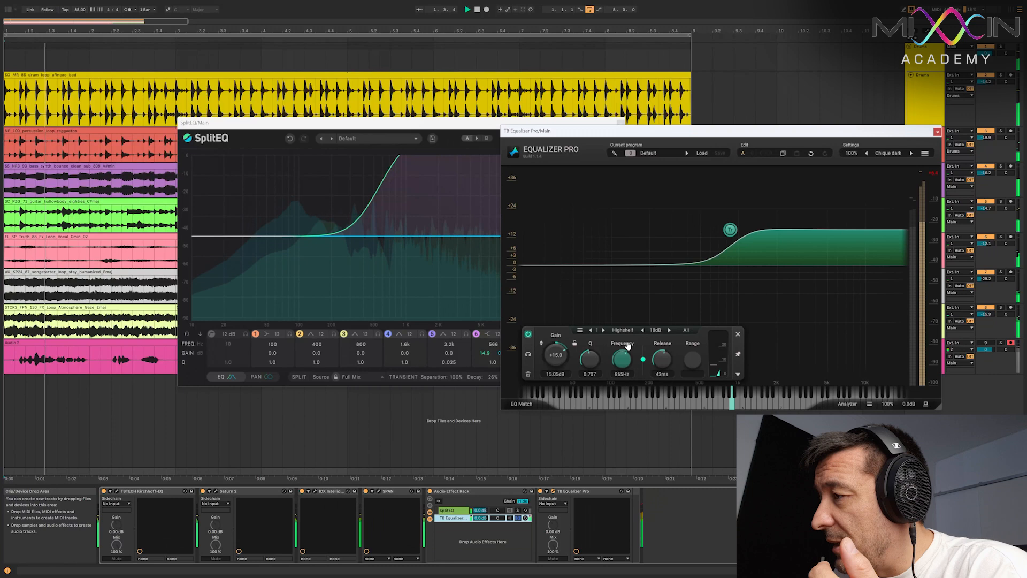
{"action": "left_click", "coordinate": [622, 375]}
{"action": "type", "text": "1000"}
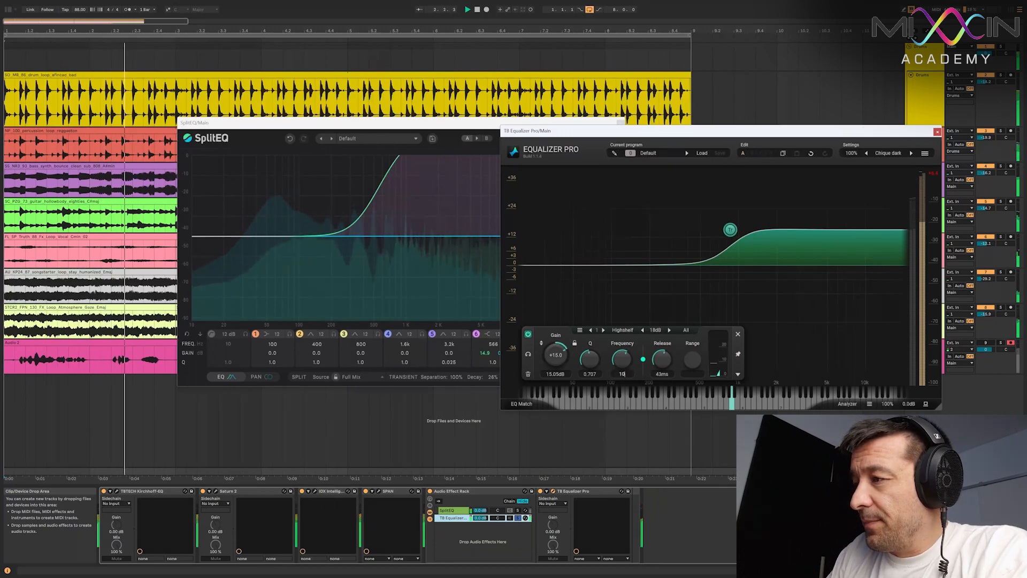
{"action": "key", "text": "Return"}
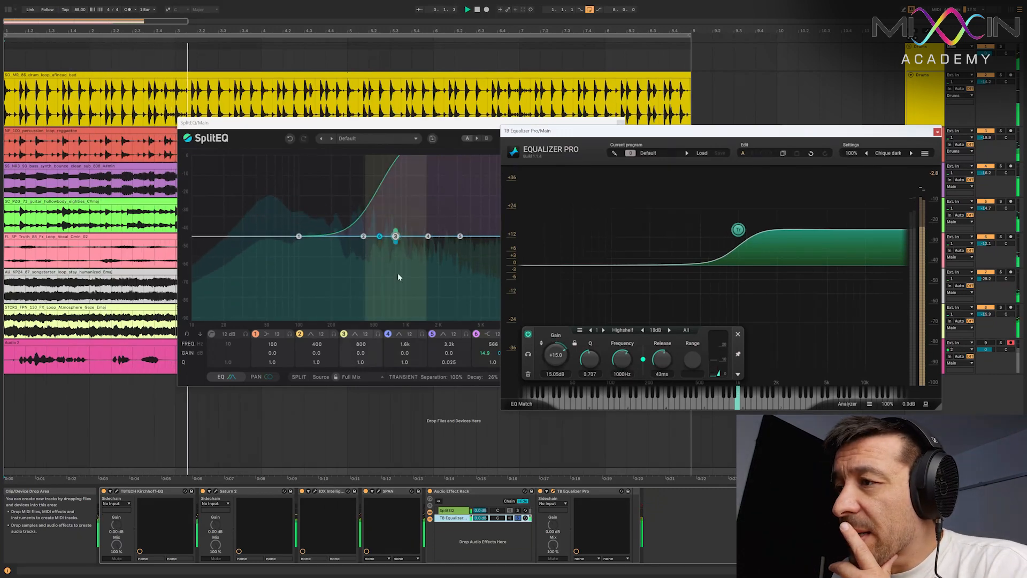
{"action": "left_click", "coordinate": [423, 295]}
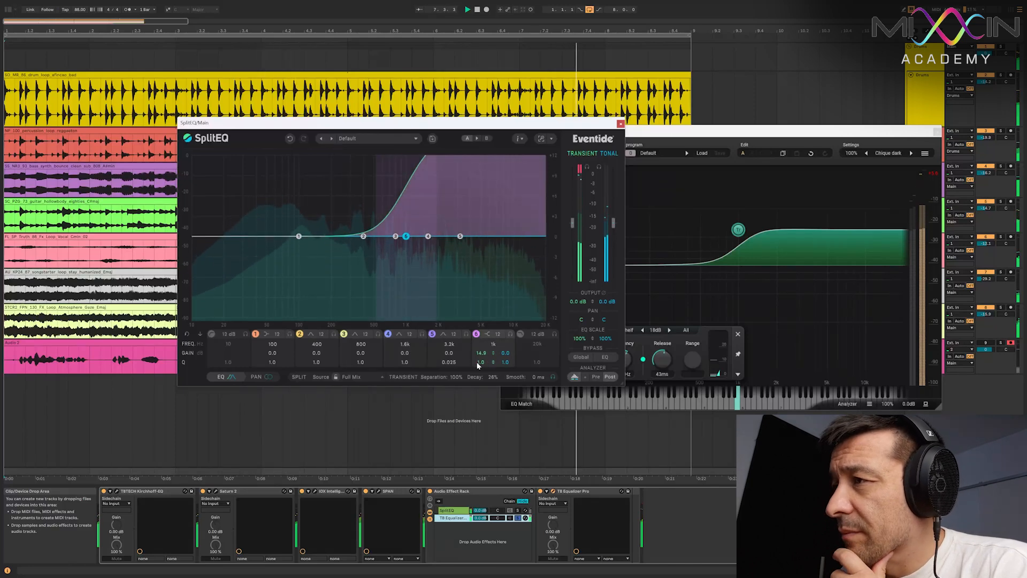
Compare the two rack chains by ear, then set SplitEQ's Decay to 30% and Equalizer Pro's release to 26 ms
{"action": "left_click", "coordinate": [518, 518]}
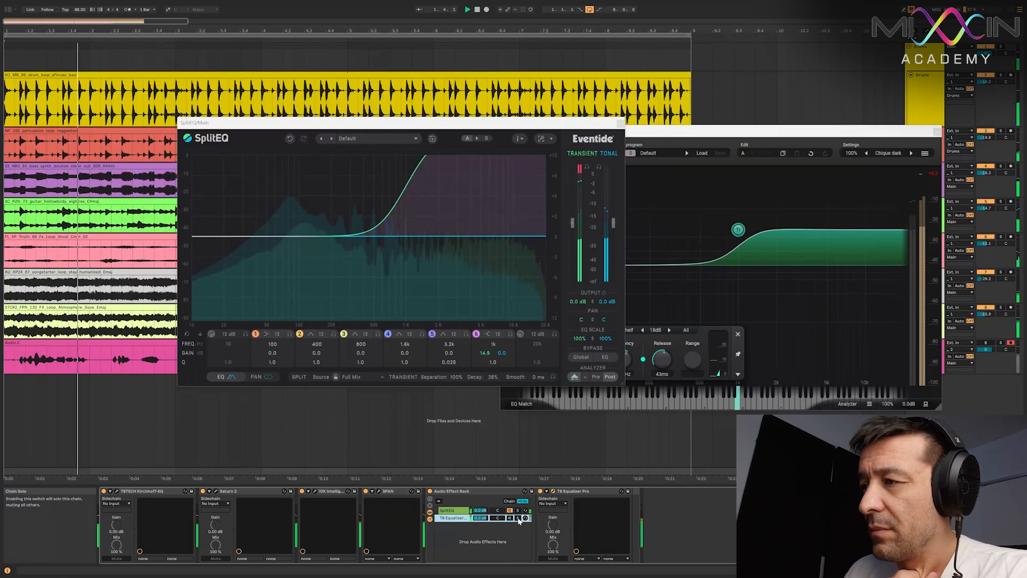
{"action": "left_click", "coordinate": [518, 518]}
{"action": "left_click_drag", "start_coordinate": [494, 378], "coordinate": [495, 375]}
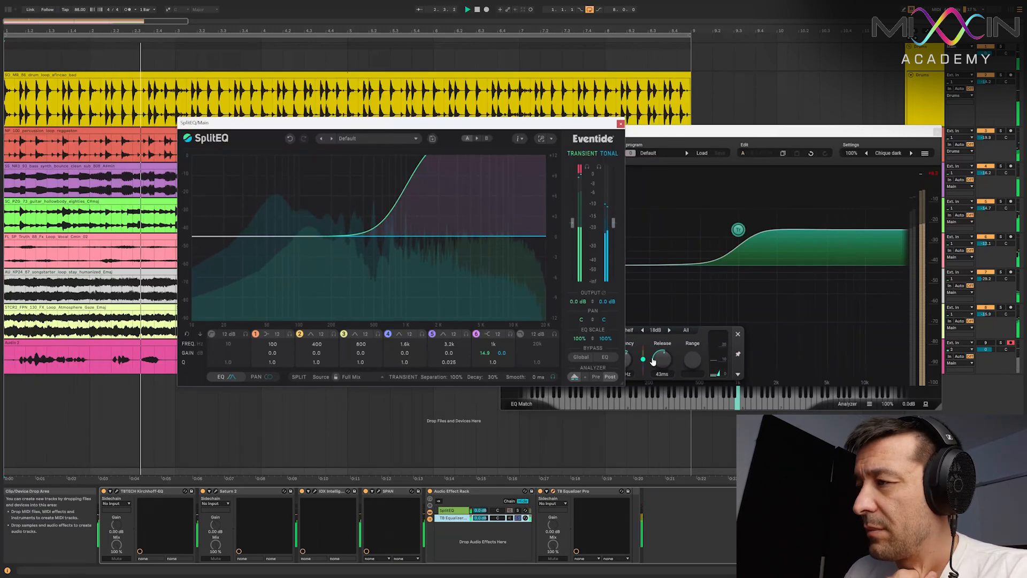
{"action": "left_click_drag", "start_coordinate": [663, 359], "coordinate": [665, 368]}
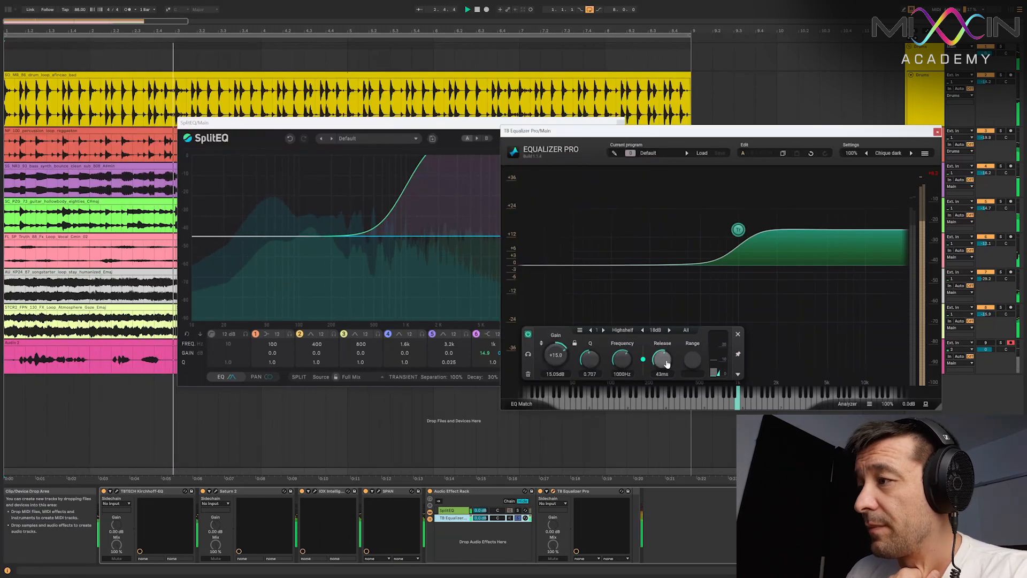
Alternate between the Equalizer Pro and SplitEQ chains while listening, and lower SplitEQ's transient Separation to 54%
{"action": "left_click", "coordinate": [518, 518]}
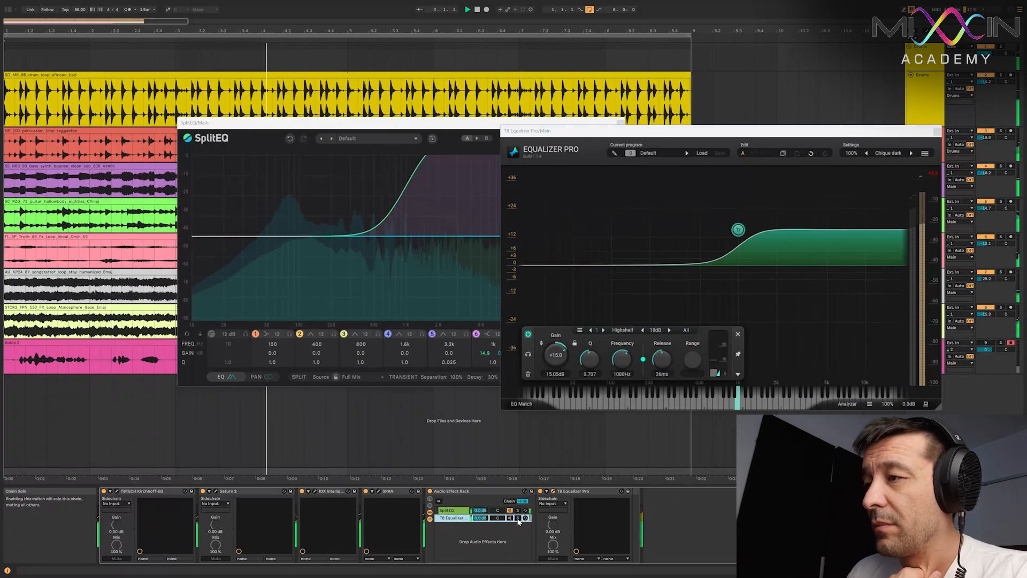
{"action": "left_click", "coordinate": [518, 519]}
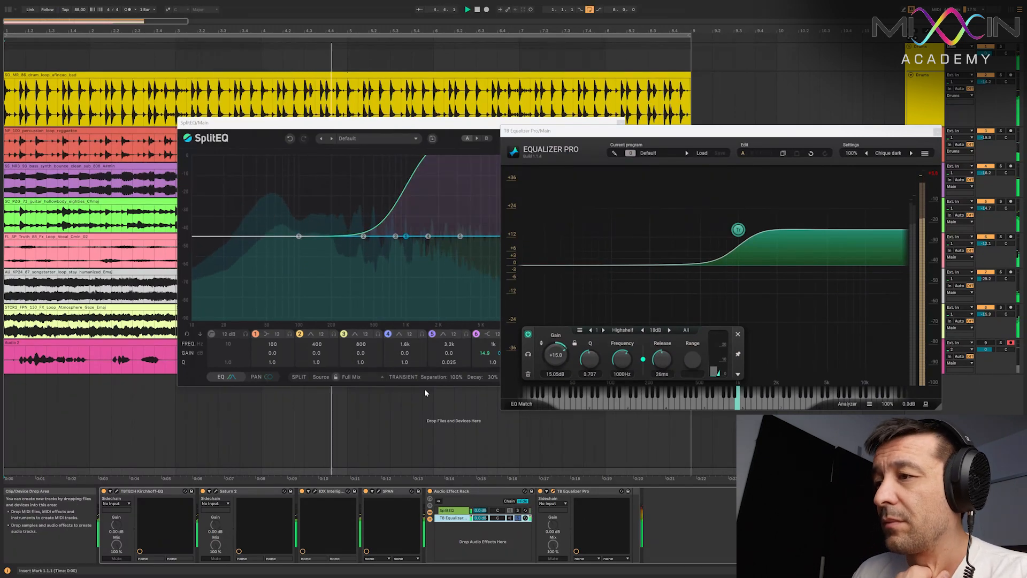
{"action": "left_click_drag", "start_coordinate": [451, 376], "coordinate": [452, 419]}
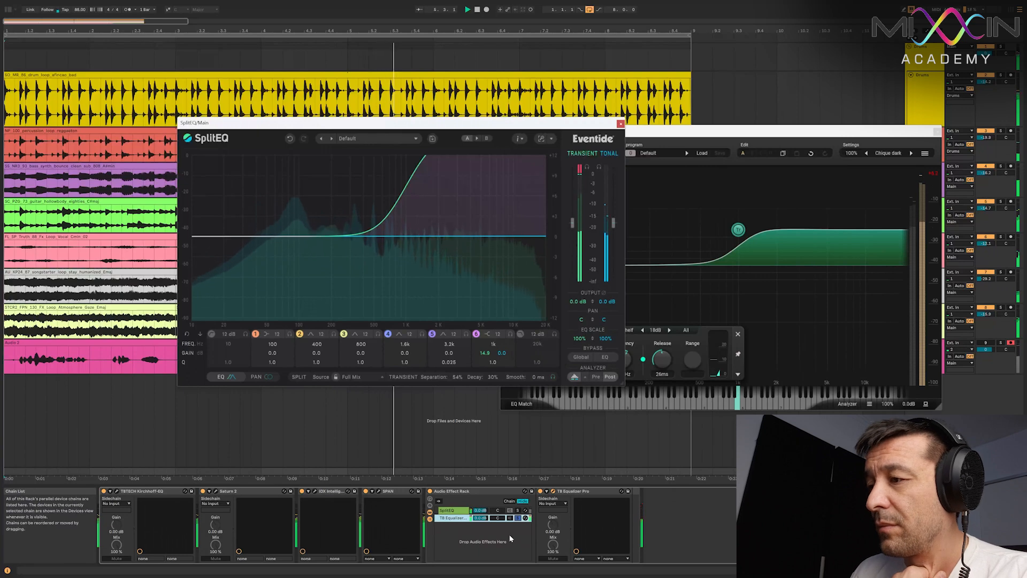
{"action": "left_click", "coordinate": [519, 518]}
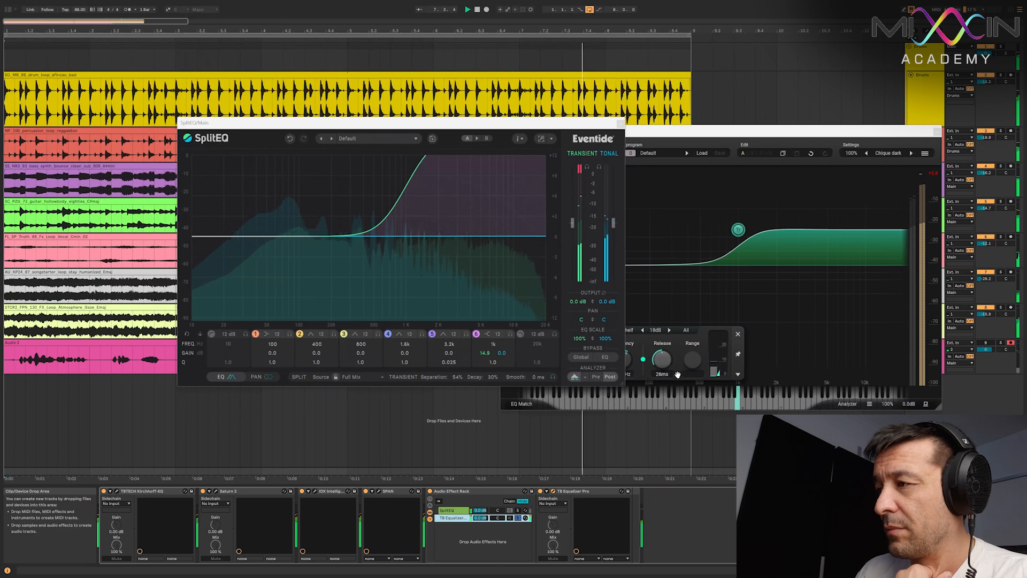
Set Equalizer Pro's release to 29 ms and SplitEQ's Decay to 53%, and restart playback to listen
{"action": "left_click", "coordinate": [692, 339]}
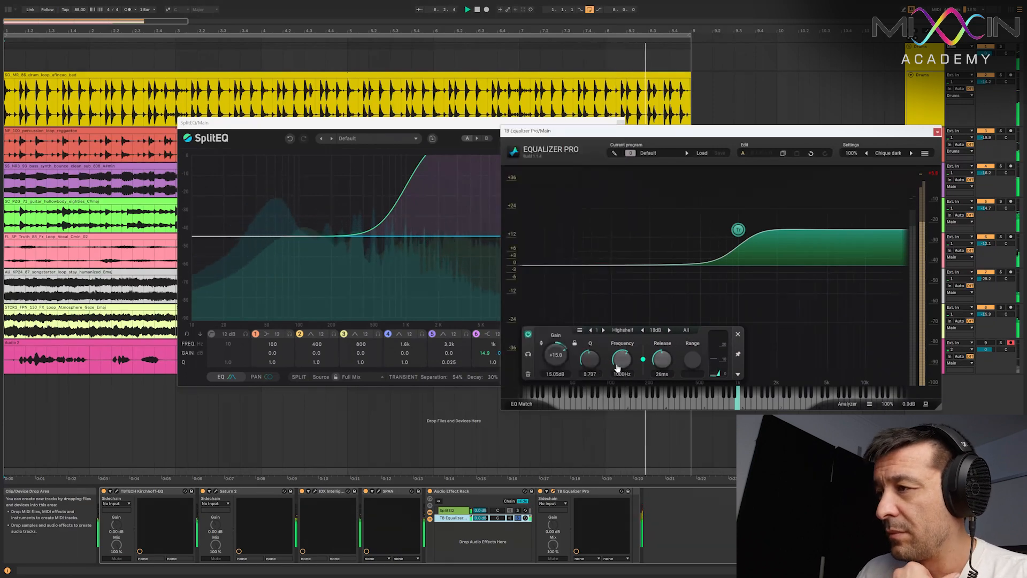
{"action": "left_click_drag", "start_coordinate": [667, 366], "coordinate": [667, 363]}
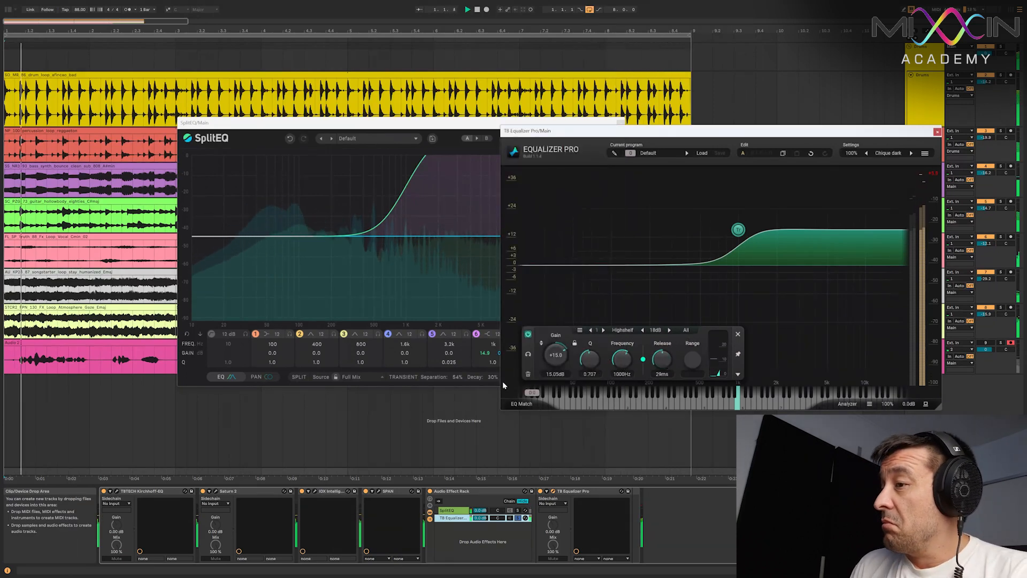
{"action": "left_click", "coordinate": [487, 381]}
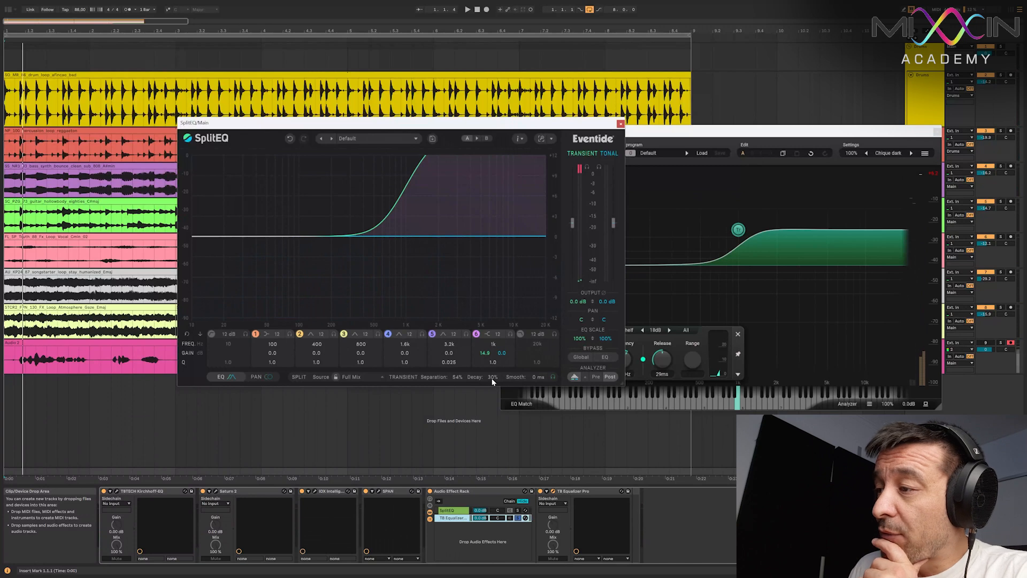
{"action": "mouse_move", "coordinate": [494, 380]}
{"action": "left_mouse_down"}
{"action": "mouse_move", "coordinate": [495, 362]}
{"action": "mouse_move", "coordinate": [493, 377]}
{"action": "left_mouse_up"}
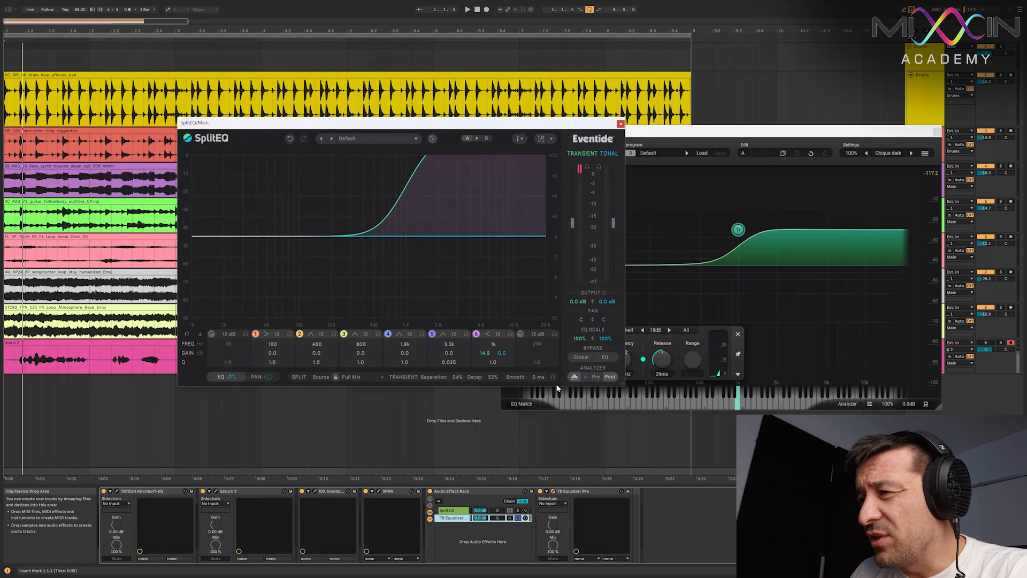
{"action": "key", "text": "space"}
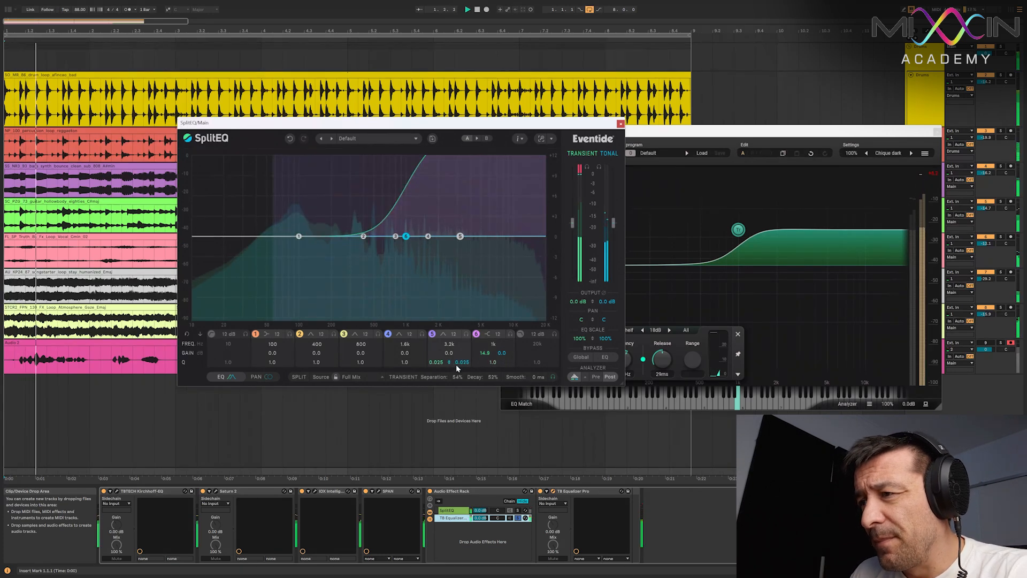
Audition the Equalizer Pro chain, then set its transient high shelf's release to 52 ms and listen again
{"action": "left_click", "coordinate": [518, 518]}
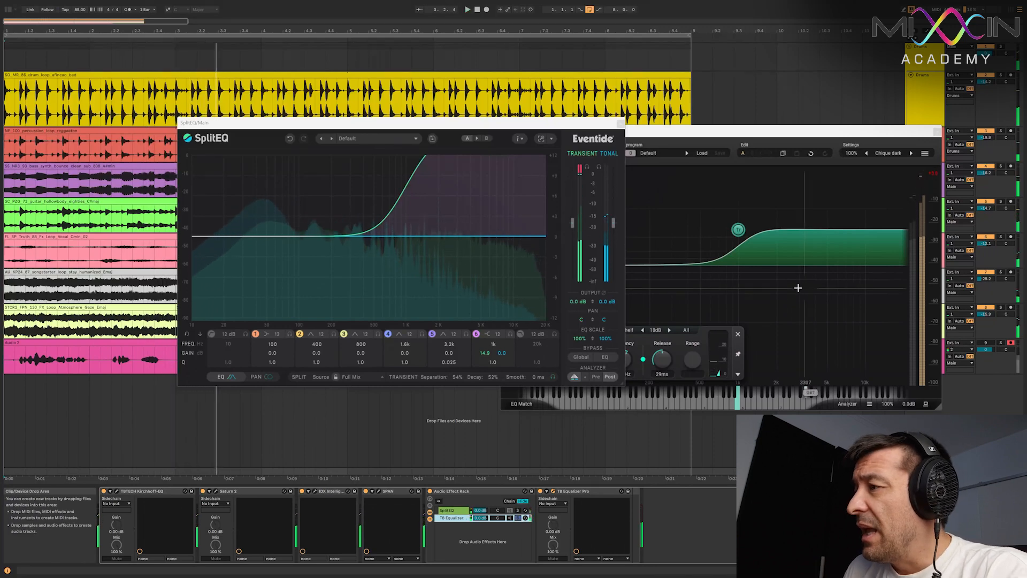
{"action": "key", "text": "space"}
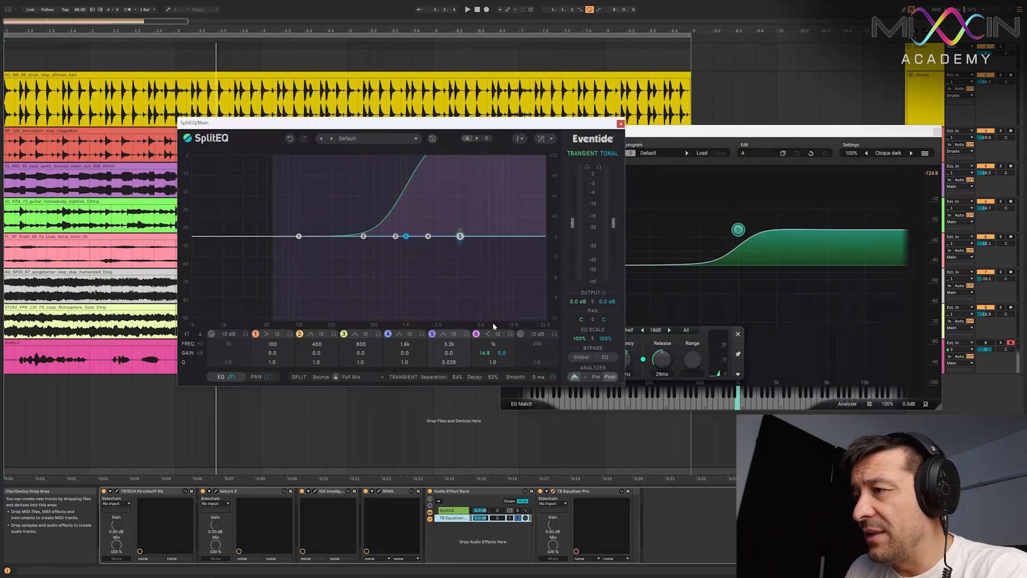
{"action": "left_click", "coordinate": [738, 230]}
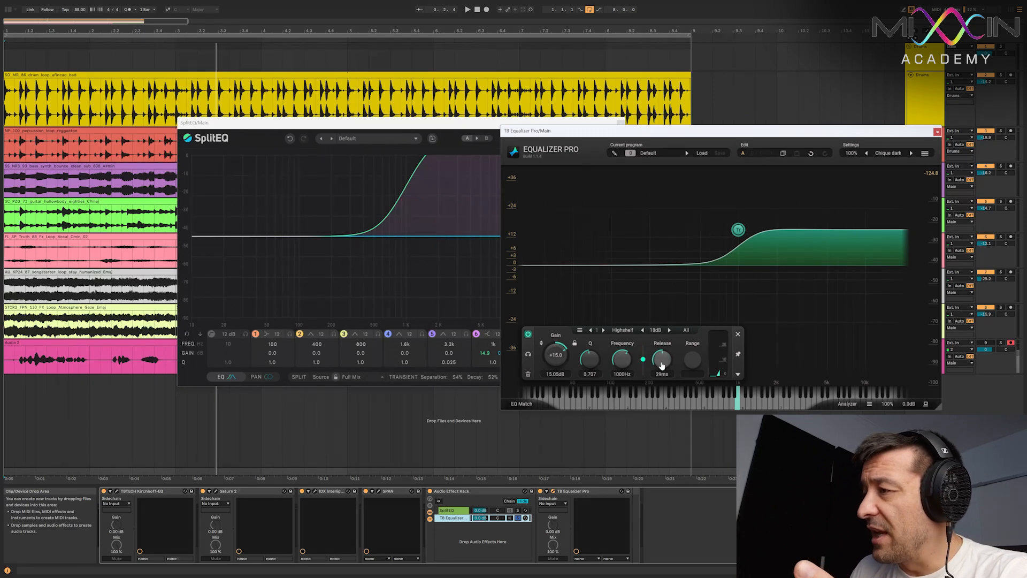
{"action": "key", "text": "space"}
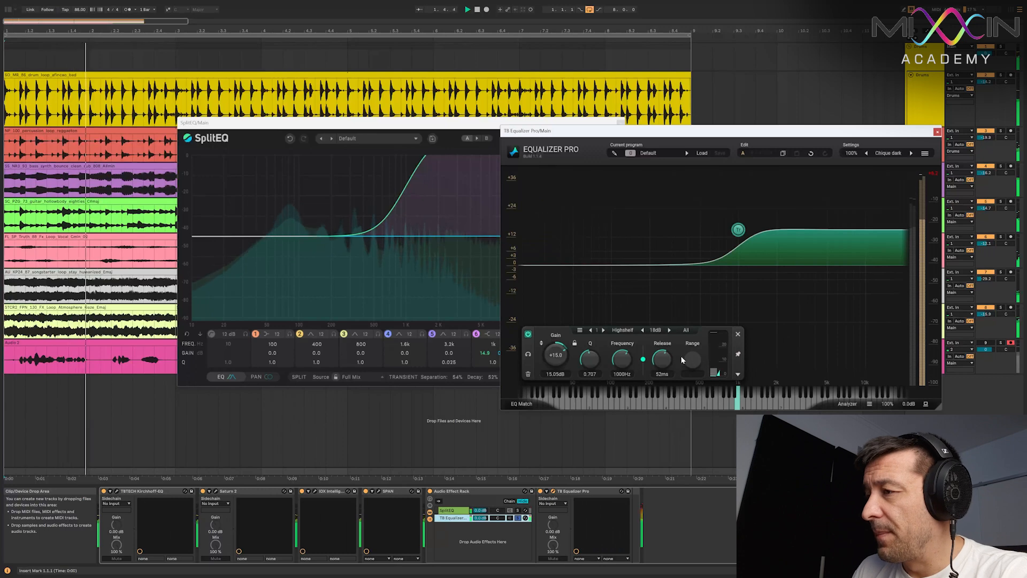
{"action": "key", "text": "space"}
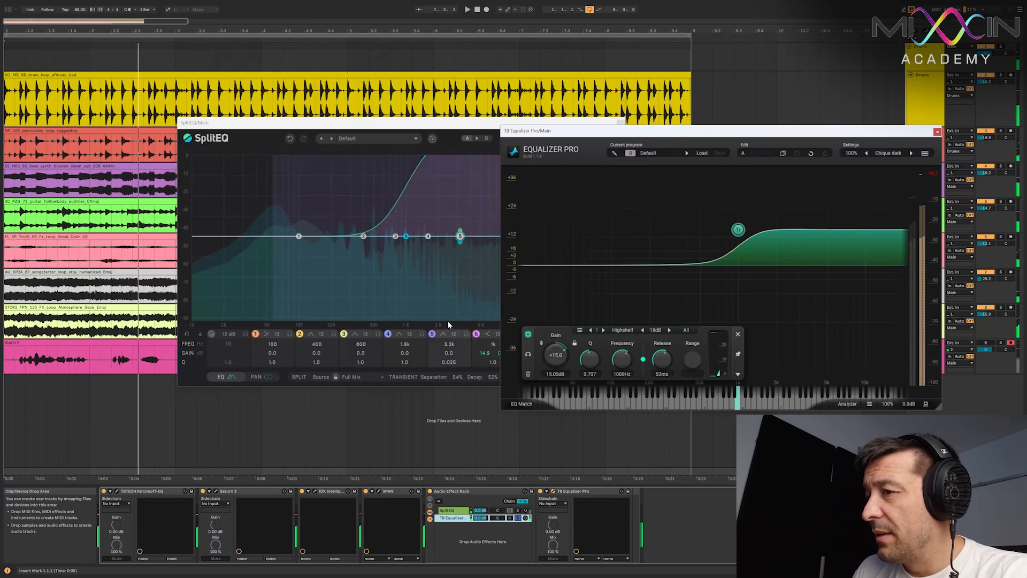
Arrange the SplitEQ and Equalizer Pro windows side by side so they do not overlap
{"action": "left_click", "coordinate": [448, 325]}
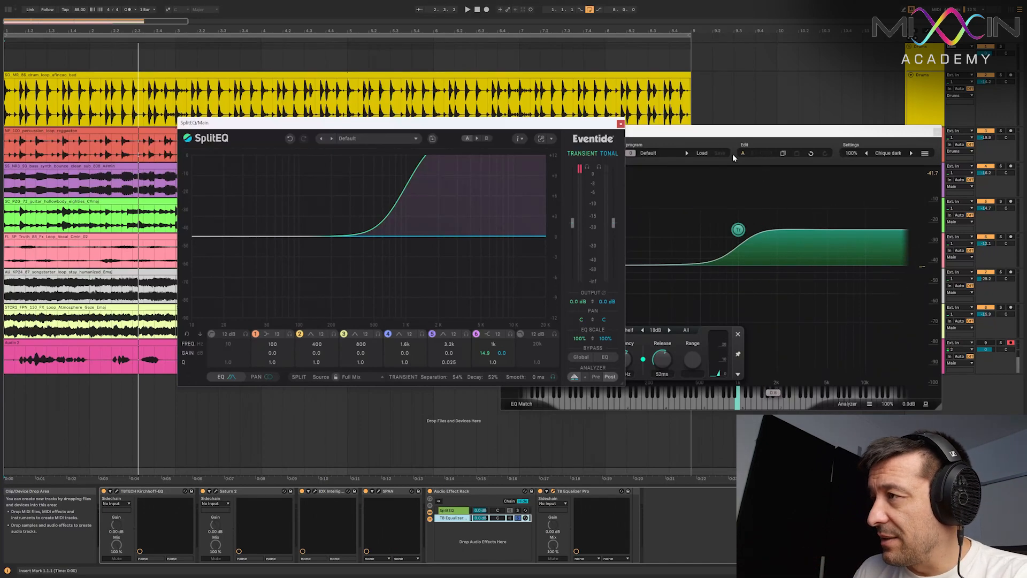
{"action": "left_click_drag", "start_coordinate": [698, 131], "coordinate": [717, 134]}
{"action": "left_click_drag", "start_coordinate": [470, 128], "coordinate": [360, 143]}
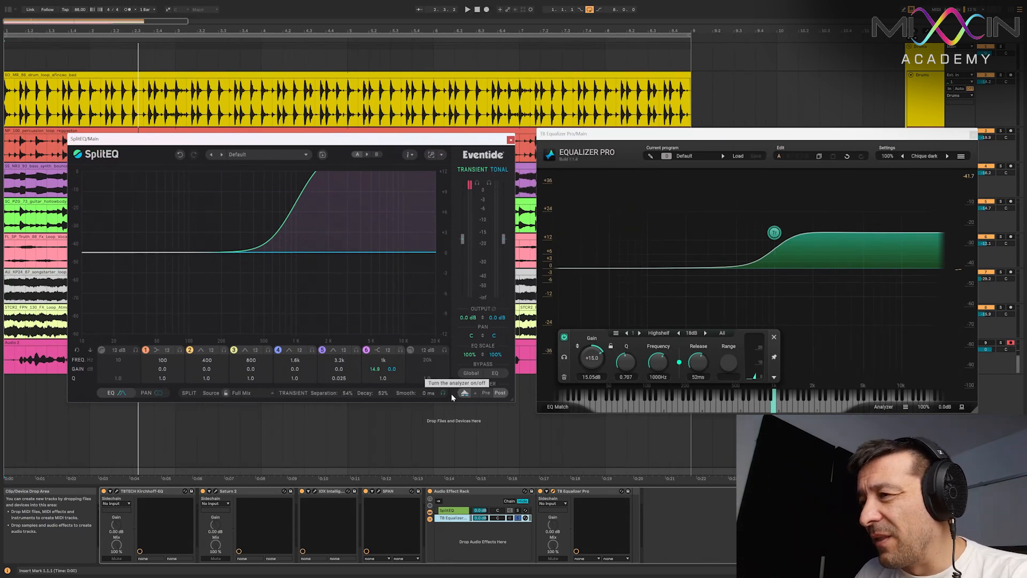
Play the loop and switch the soloed rack chain to compare SplitEQ with Equalizer Pro by ear
{"action": "key", "text": "space"}
{"action": "left_click", "coordinate": [452, 394]}
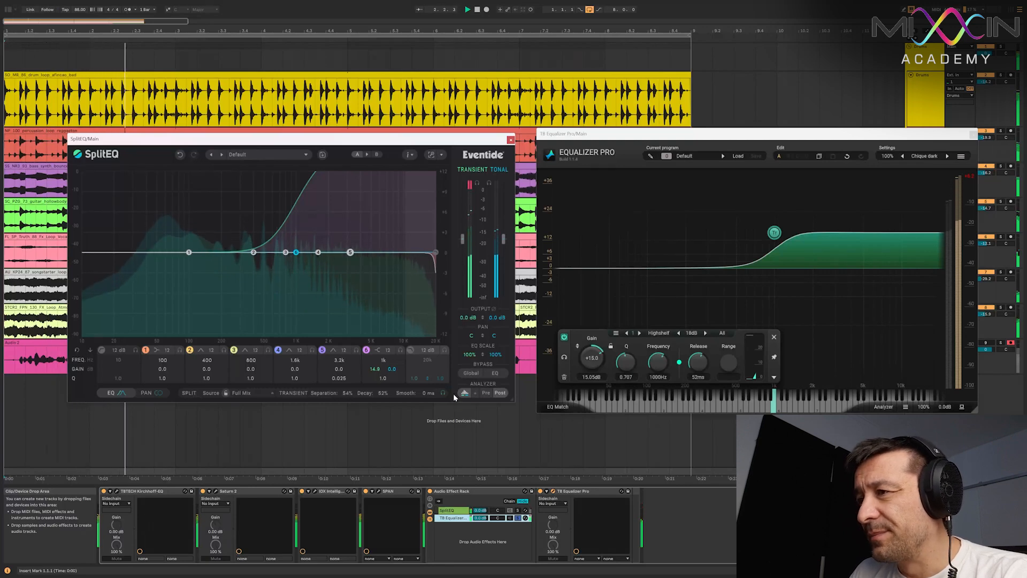
{"action": "left_click", "coordinate": [518, 519]}
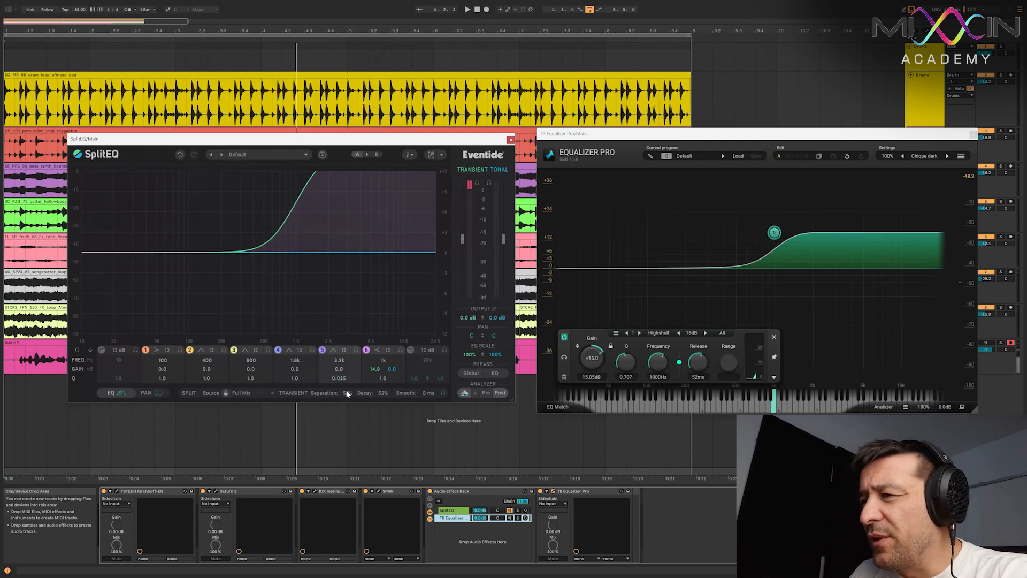
Set SplitEQ's transient Separation to 0% during playback and compare it with the Equalizer Pro chain
{"action": "key", "text": "space"}
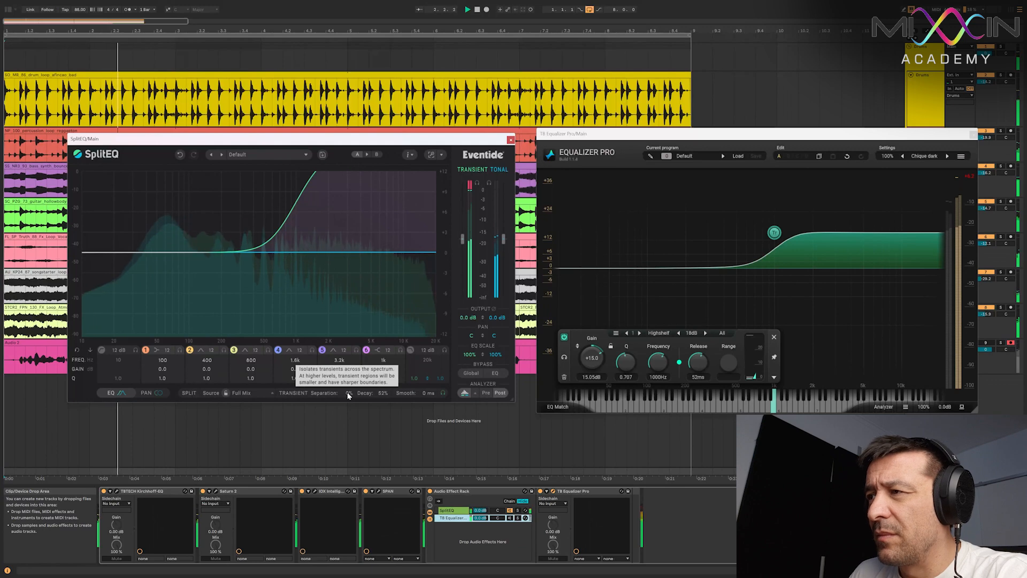
{"action": "left_click", "coordinate": [367, 350]}
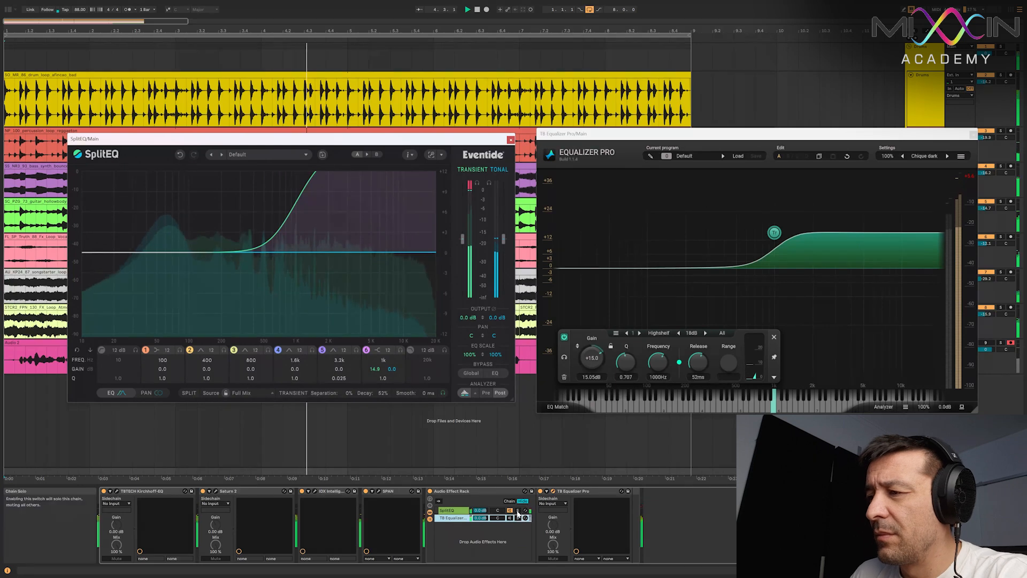
{"action": "left_click", "coordinate": [518, 518]}
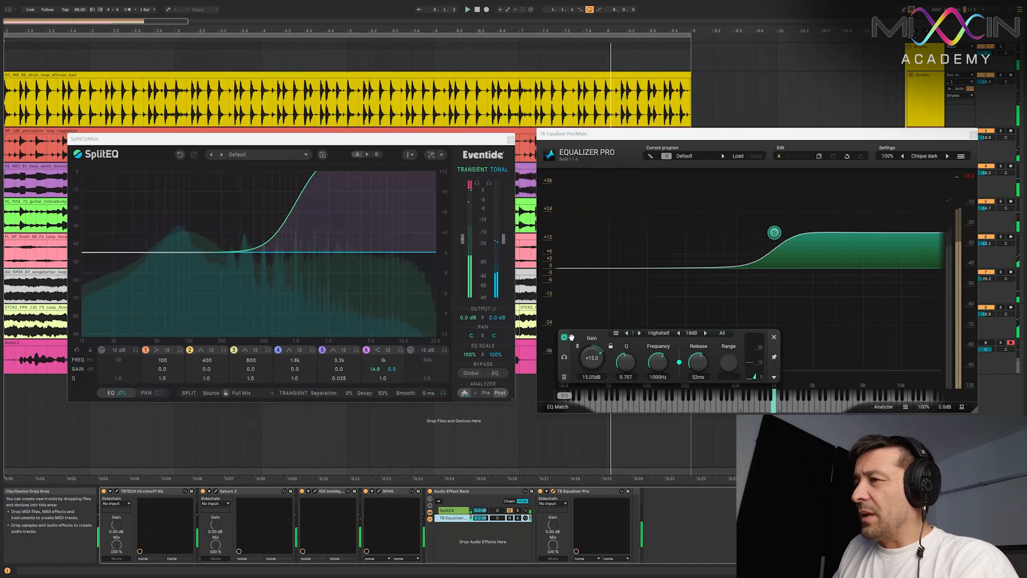
{"action": "key", "text": "space"}
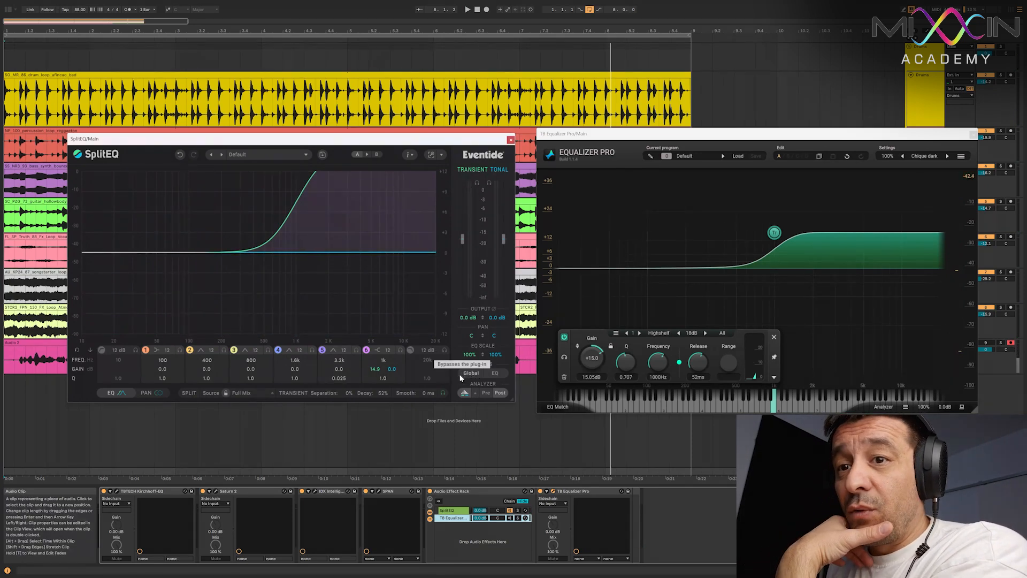
{"action": "left_click_drag", "start_coordinate": [729, 136], "coordinate": [710, 133]}
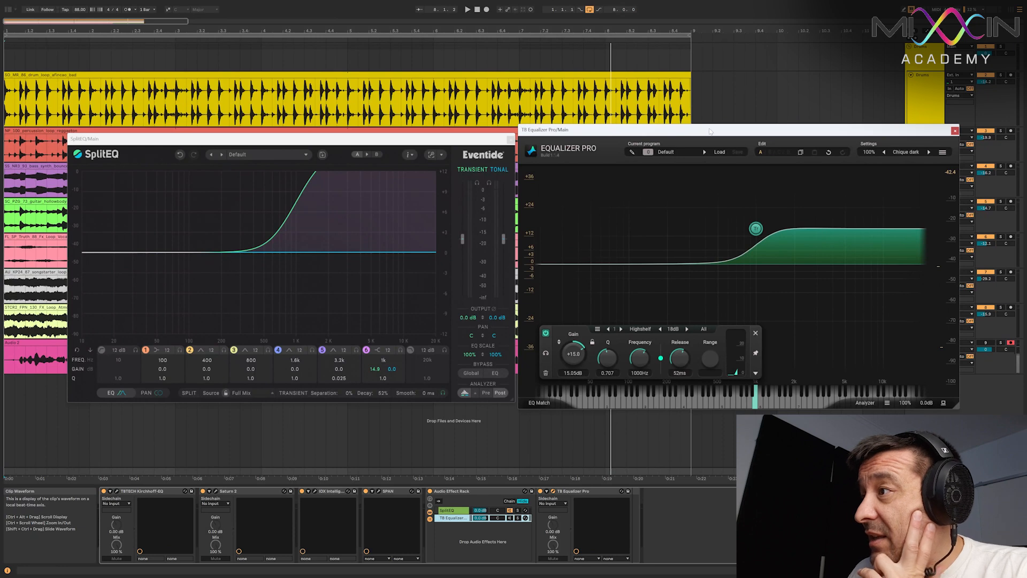